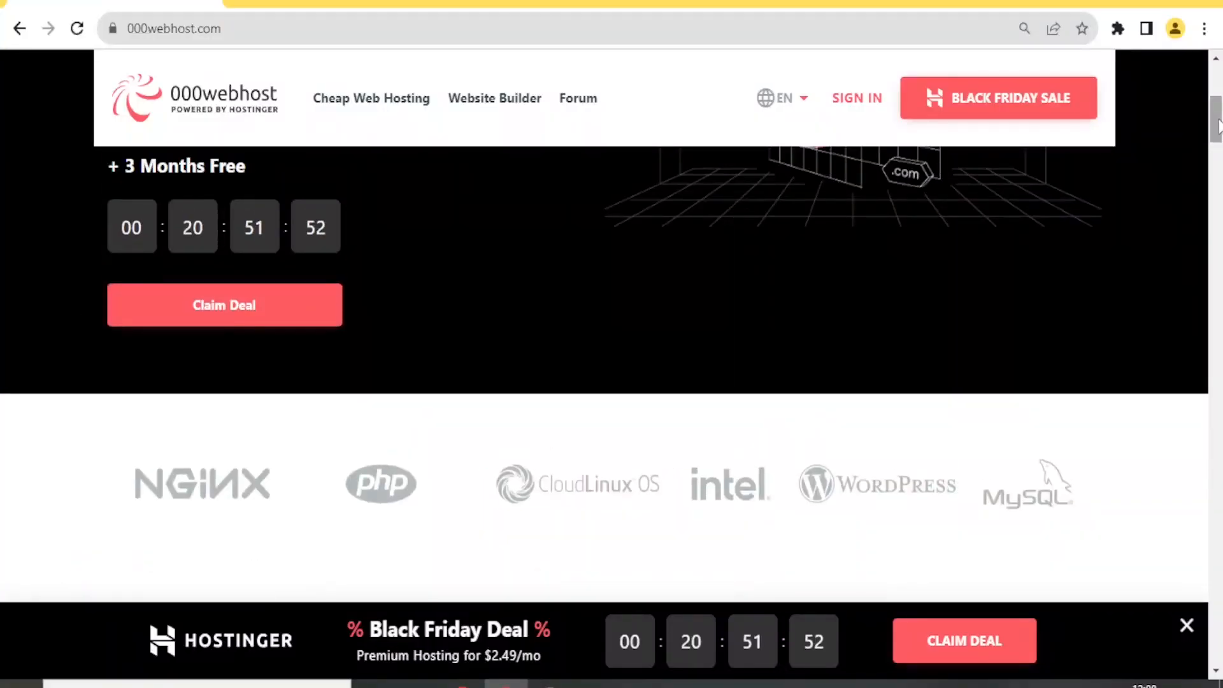
# - Sign up for the Free hosting plan with an email and account password
pyautogui.moveTo(1218, 124); pyautogui.dragTo(1218, 167)
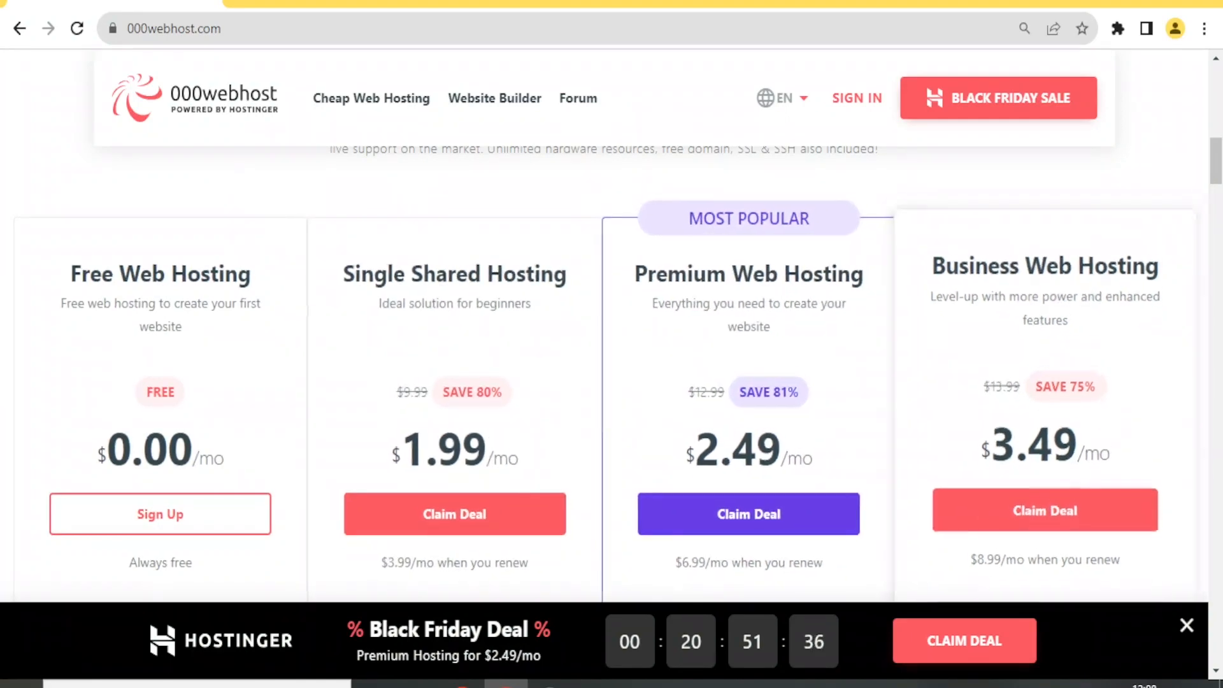
pyautogui.moveTo(1219, 175); pyautogui.dragTo(1219, 222)
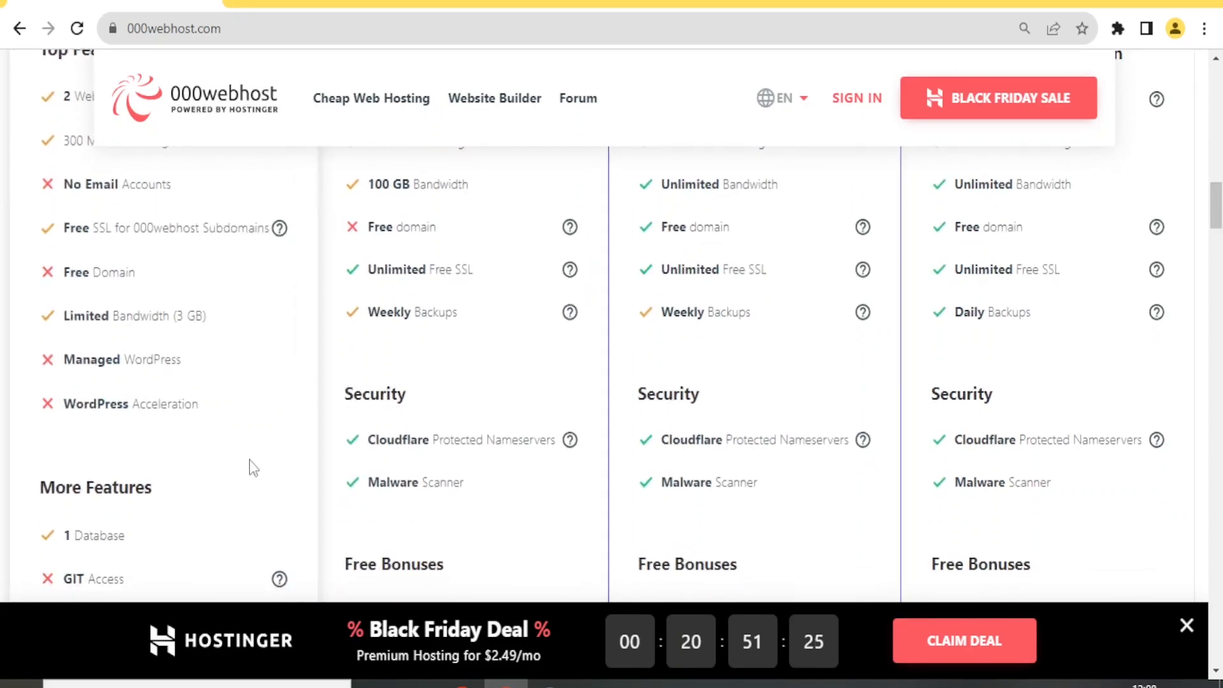
pyautogui.scroll(-1, 224, 459)
pyautogui.scroll(7, 225, 459)
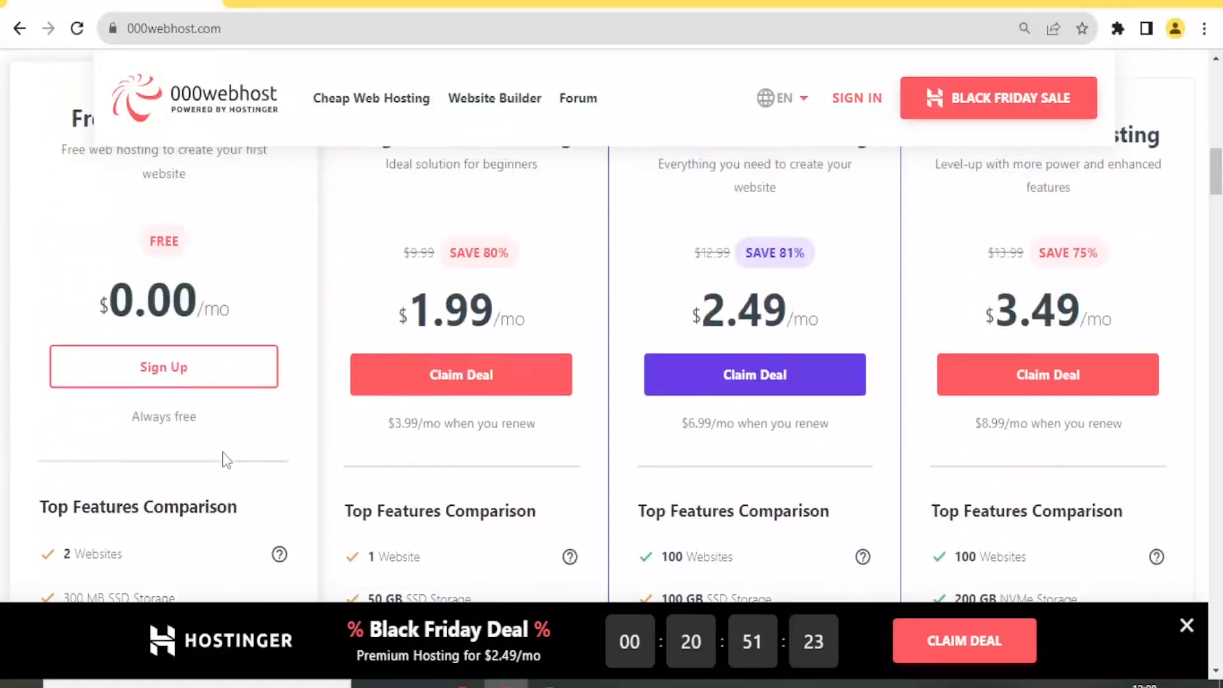
pyautogui.scroll(2, 224, 459)
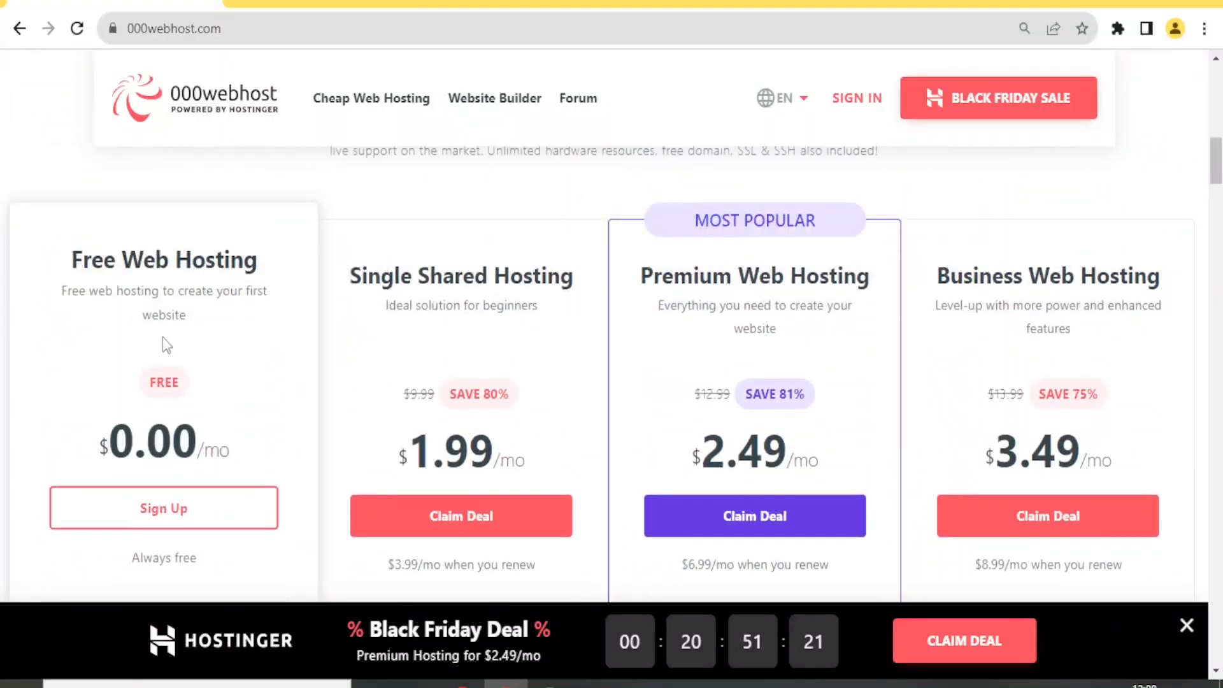
pyautogui.click(182, 511)
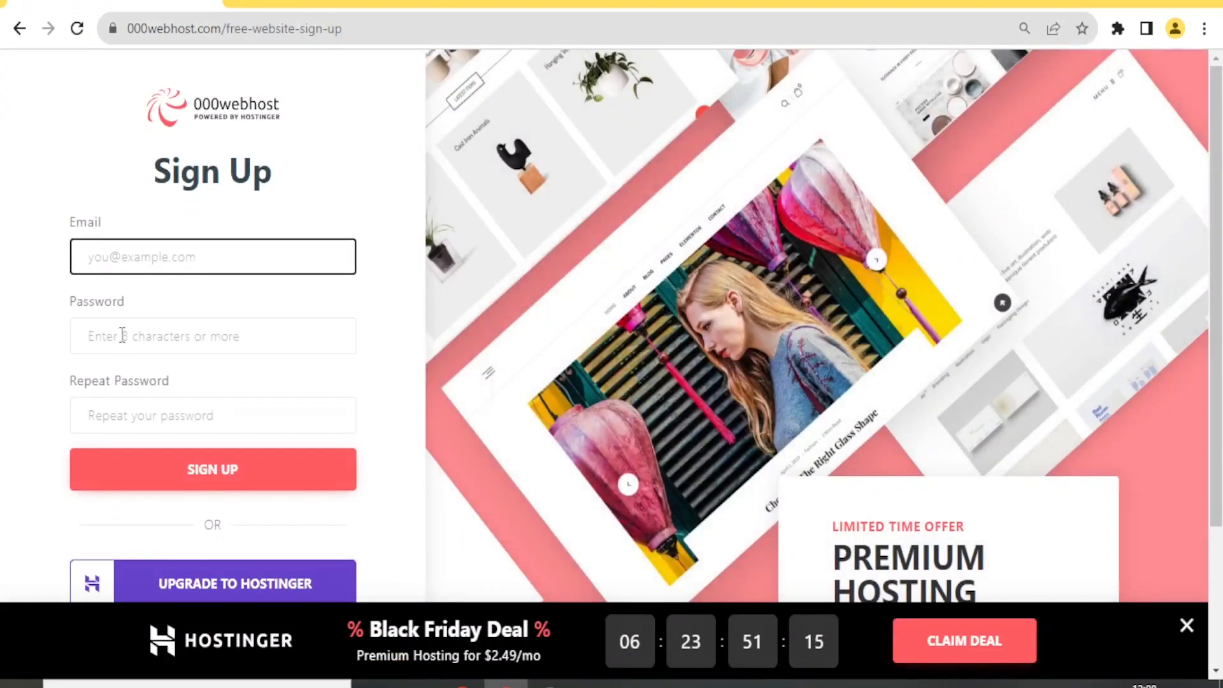
pyautogui.click(122, 336)
pyautogui.click(122, 413)
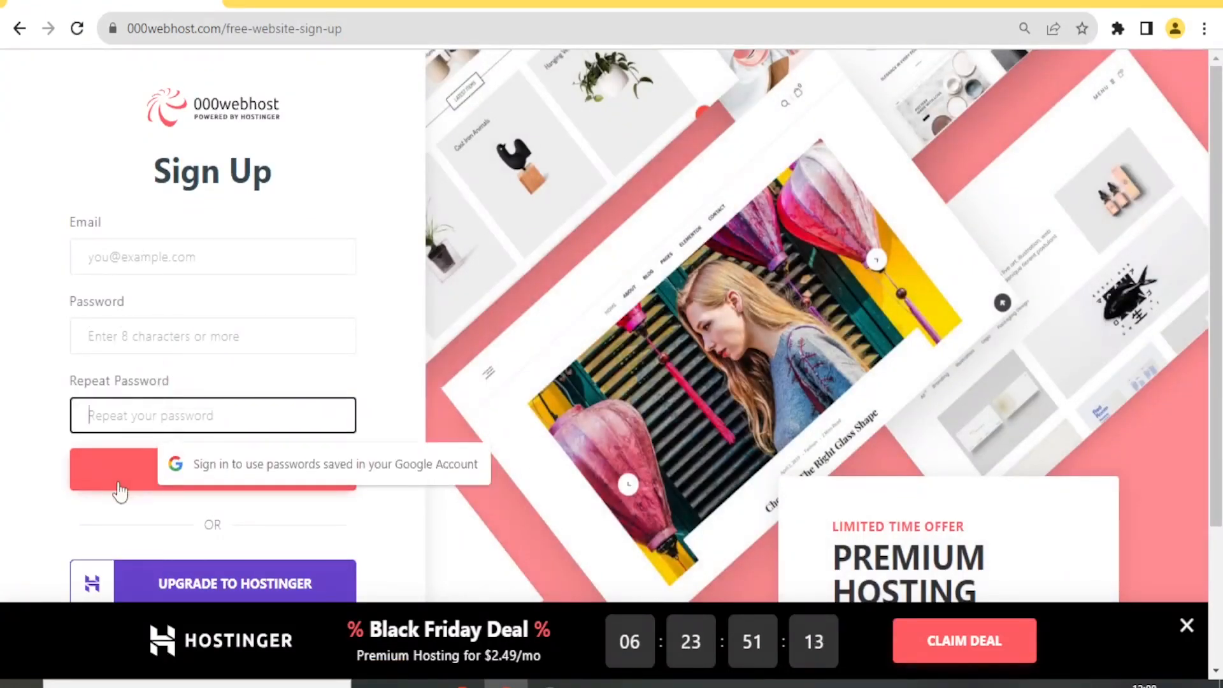
pyautogui.click(43, 475)
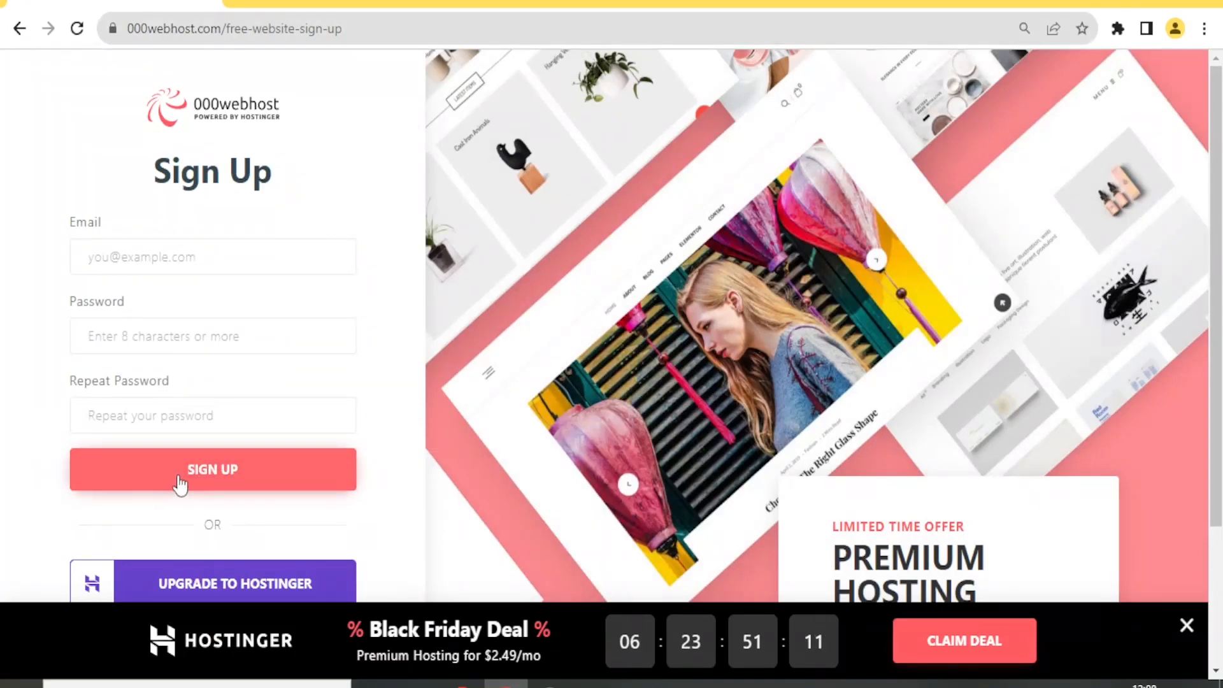
pyautogui.click(227, 470)
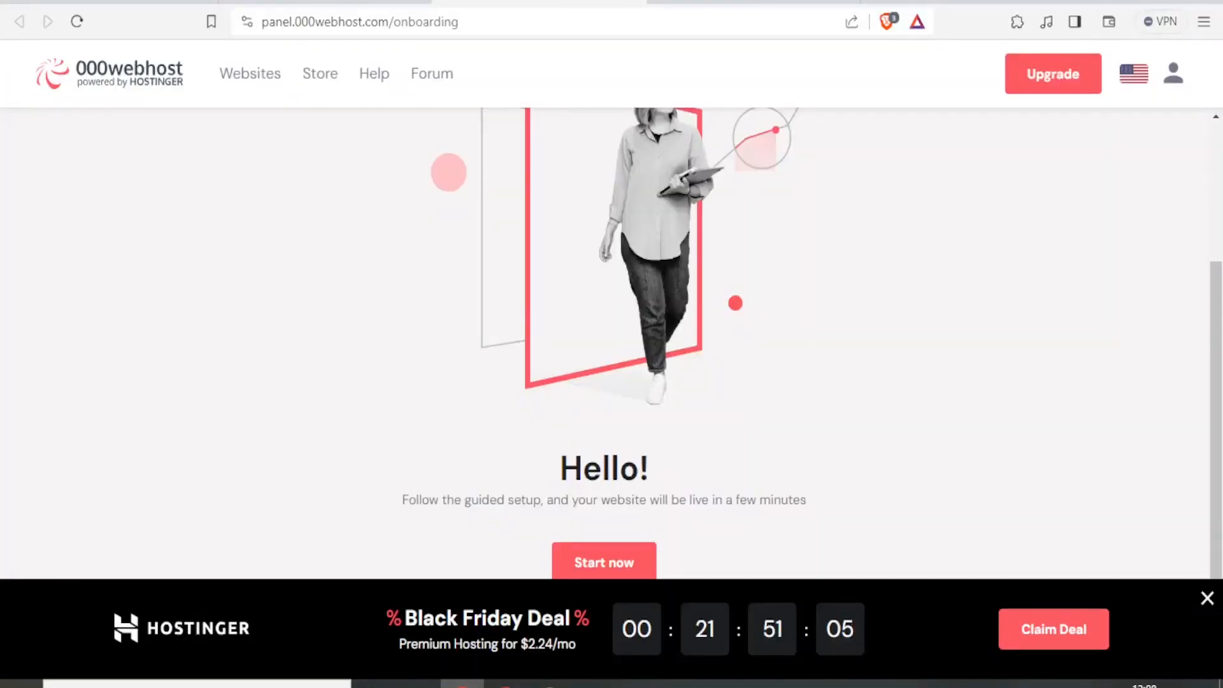
# - Close the Black Friday promotion banner on the Hello page
pyautogui.moveTo(1221, 300); pyautogui.dragTo(1218, 144)
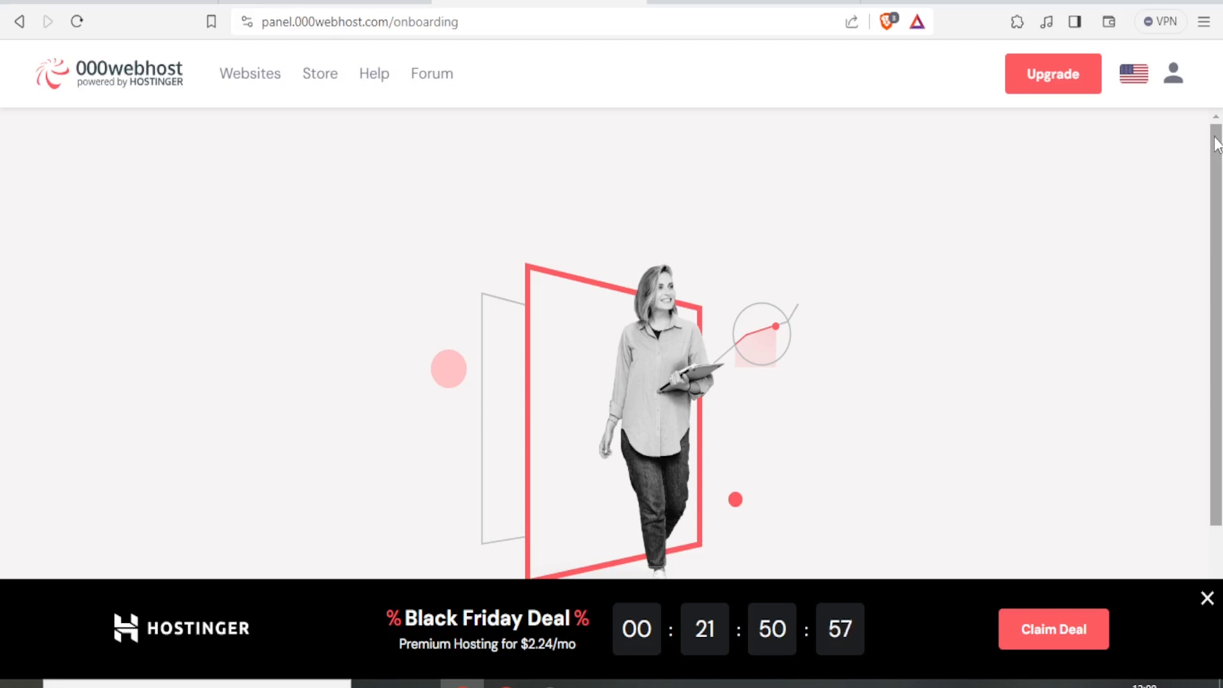
pyautogui.moveTo(1217, 145); pyautogui.dragTo(1217, 145)
pyautogui.scroll(-3, 1198, 428)
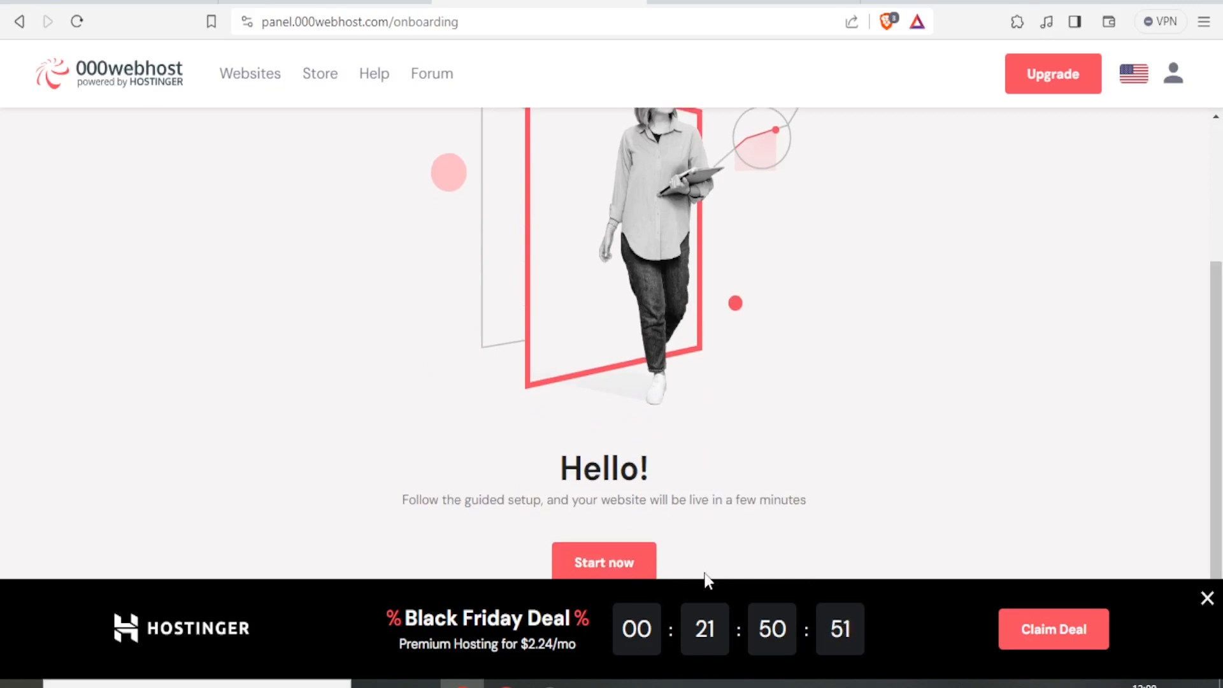
pyautogui.click(1208, 600)
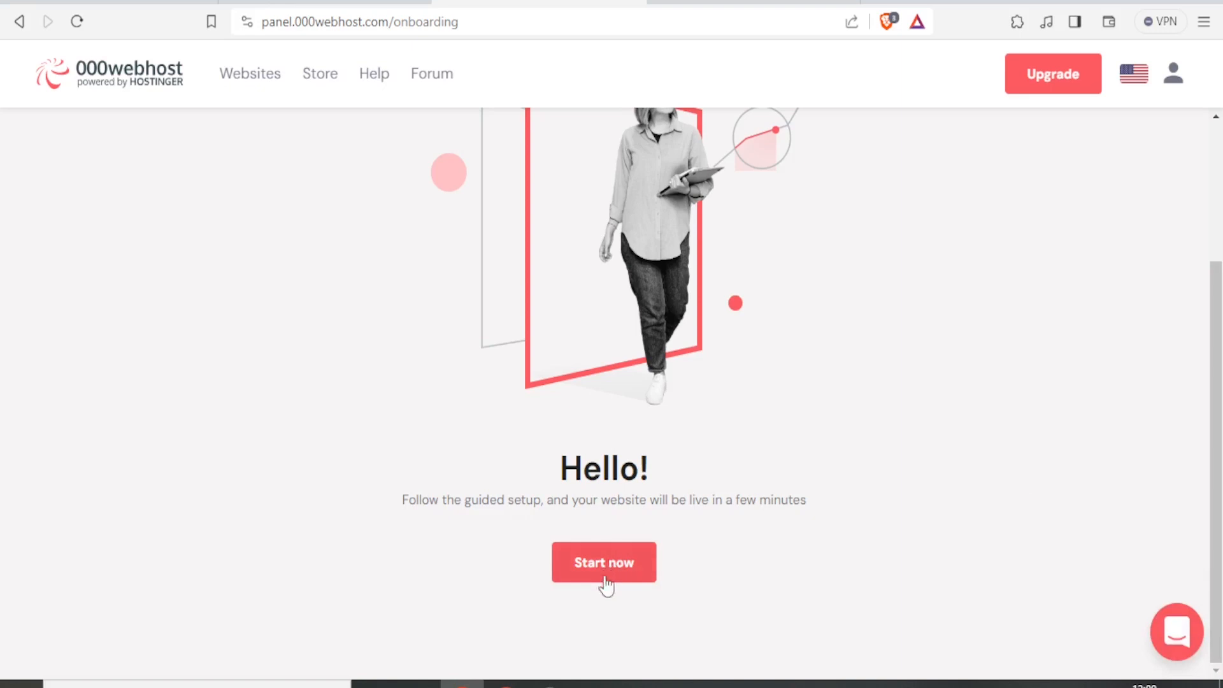
# - Create a website named Redwhale, entering its password in both password fields
pyautogui.click(615, 577)
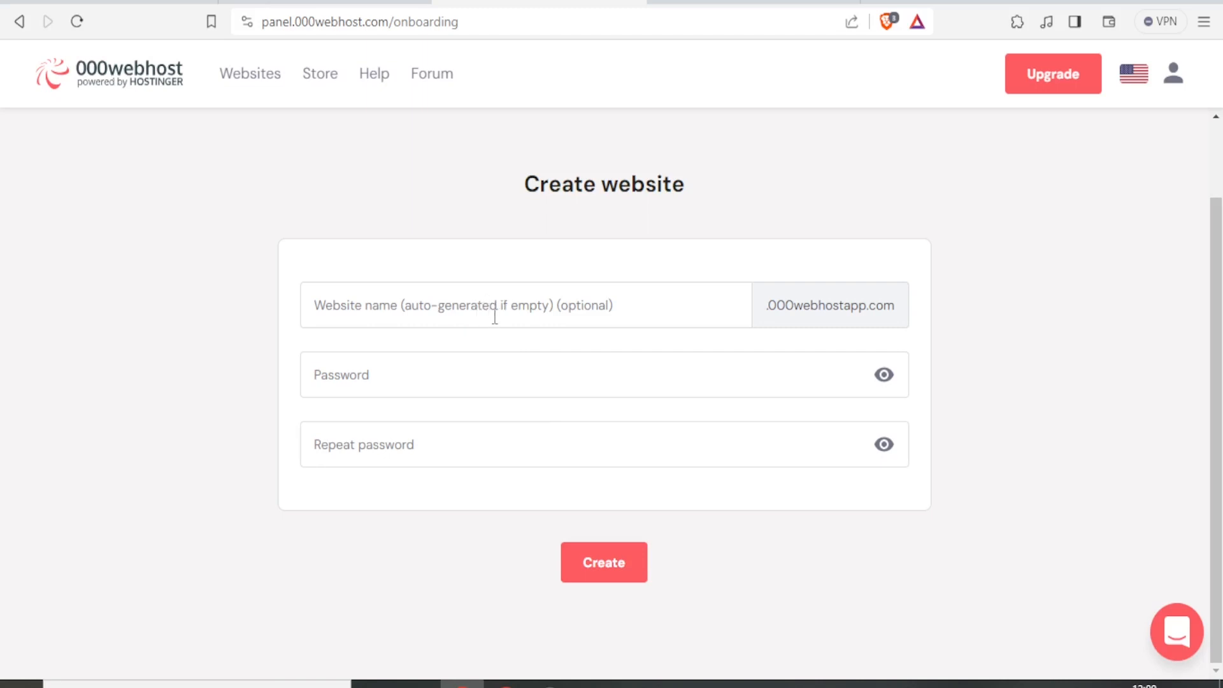
pyautogui.click(517, 307)
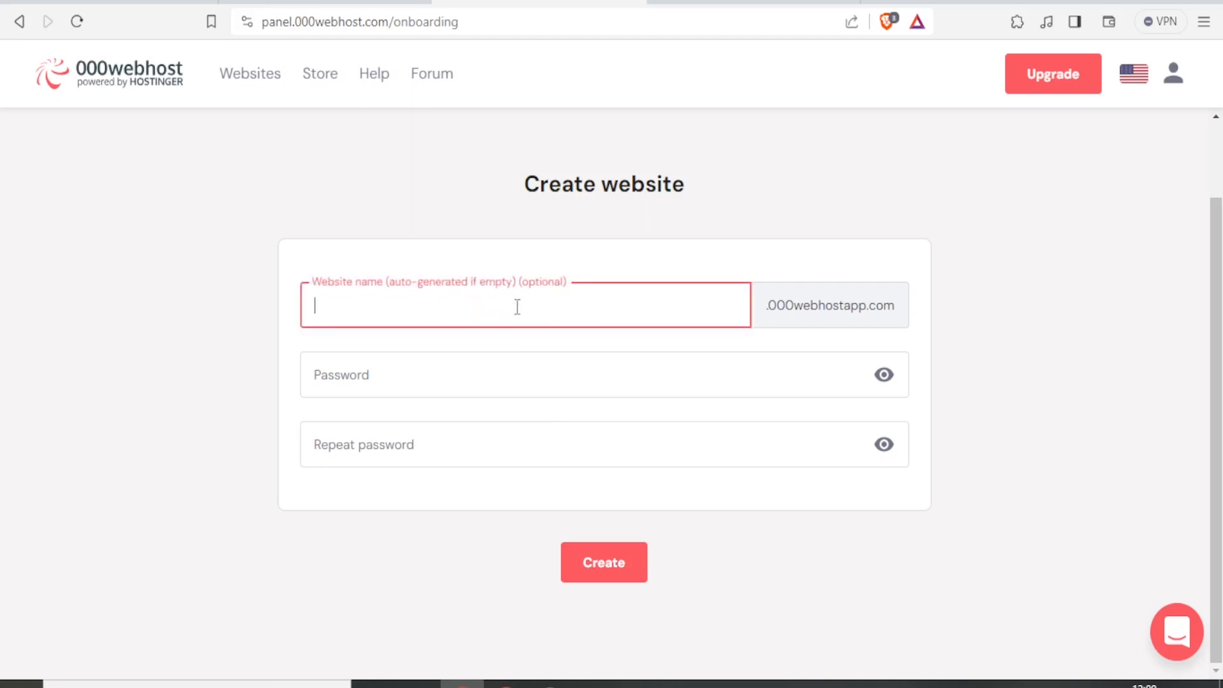
pyautogui.write('Redwhale')
pyautogui.click(438, 363)
pyautogui.hotkey('ctrl', 'v')
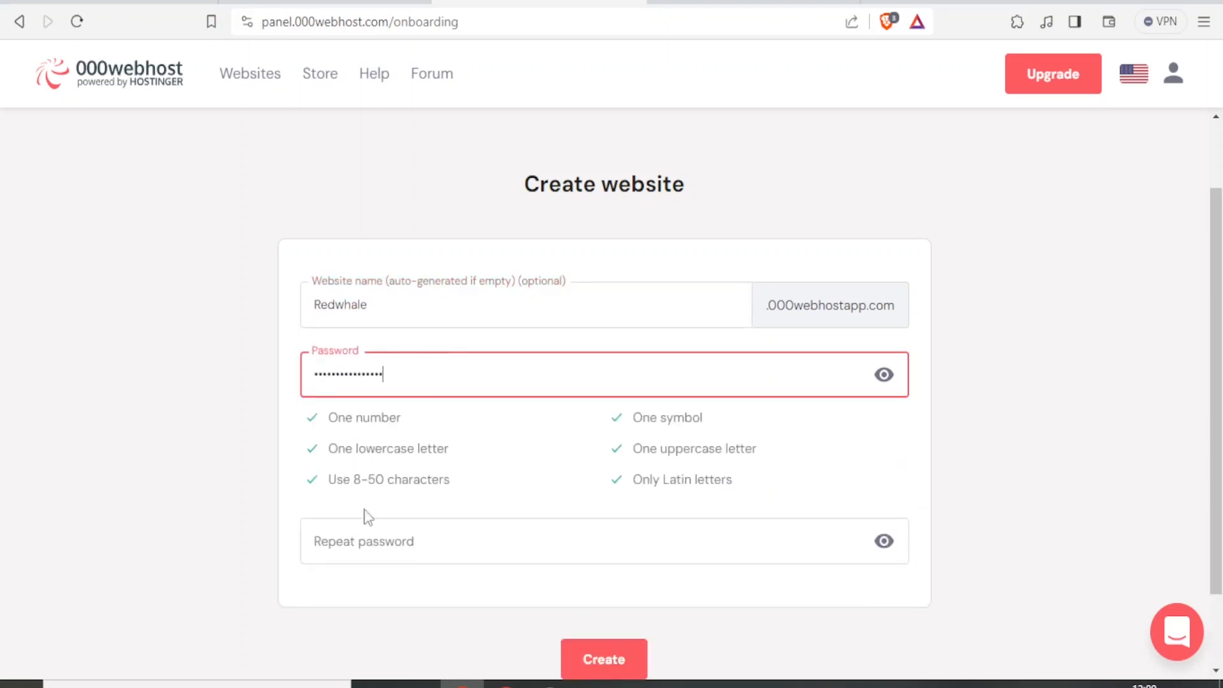
pyautogui.click(342, 537)
pyautogui.hotkey('ctrl', 'v')
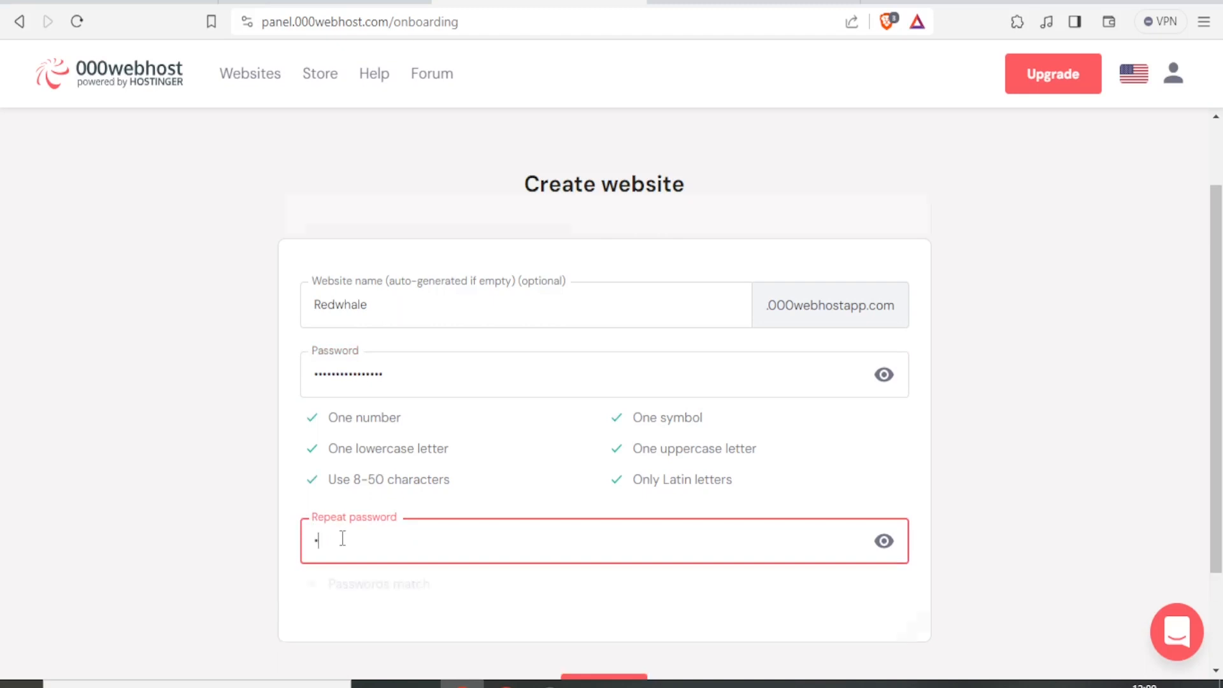
pyautogui.scroll(-2, 342, 542)
pyautogui.click(582, 576)
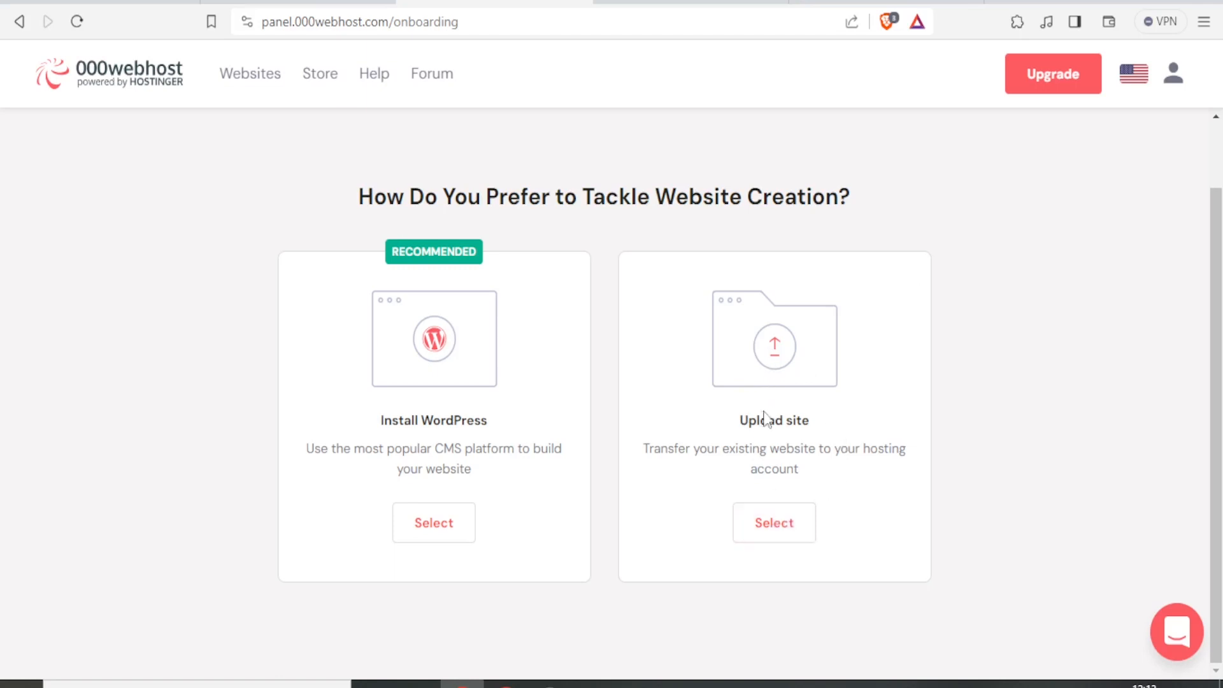
# - Inspect public_html via Upload site, then open the site's dashboard and its WordPress installer
pyautogui.click(790, 543)
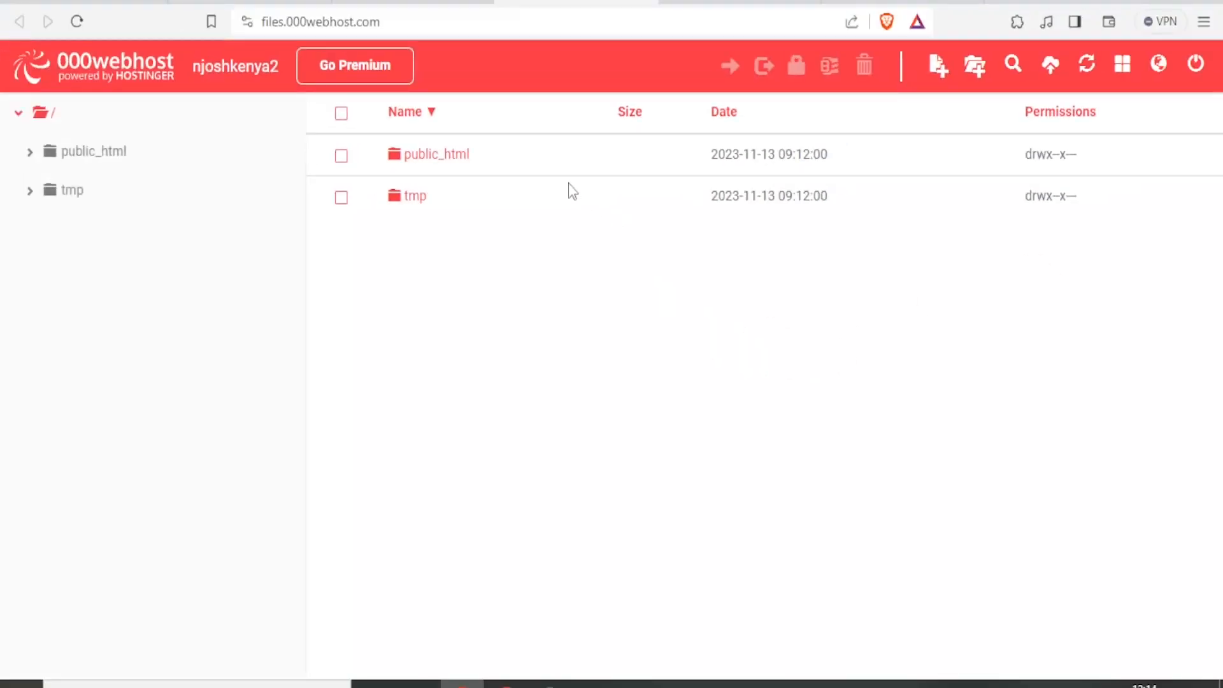
pyautogui.click(467, 164)
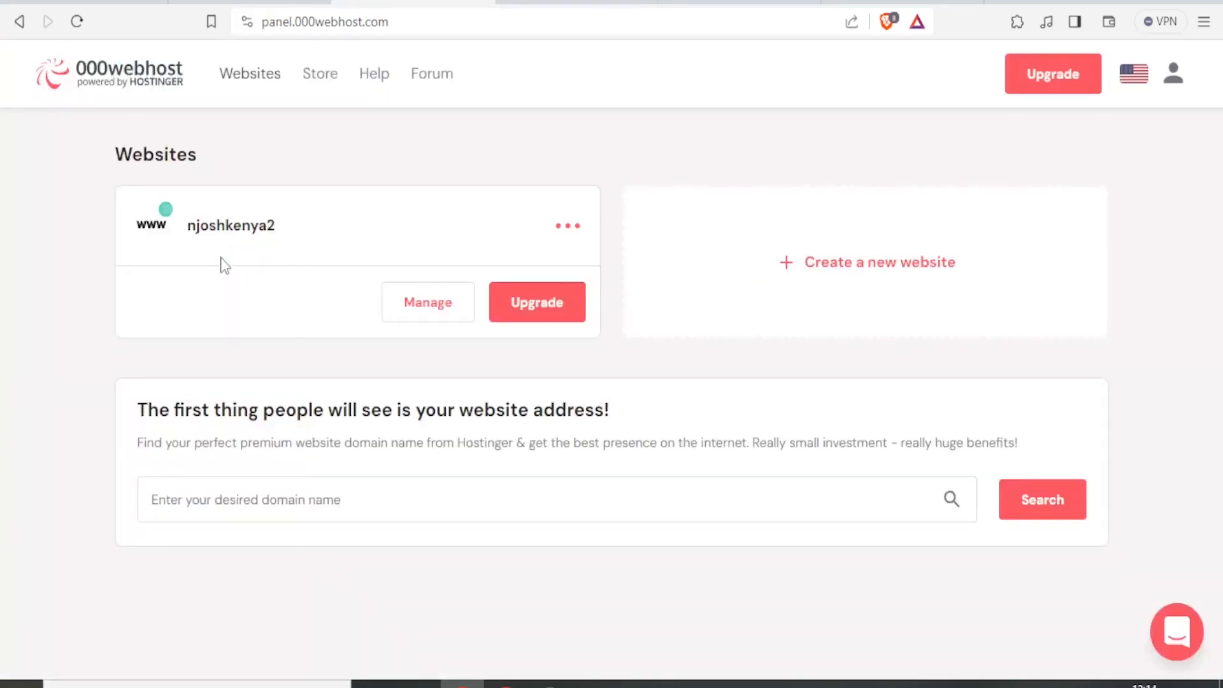
pyautogui.click(462, 305)
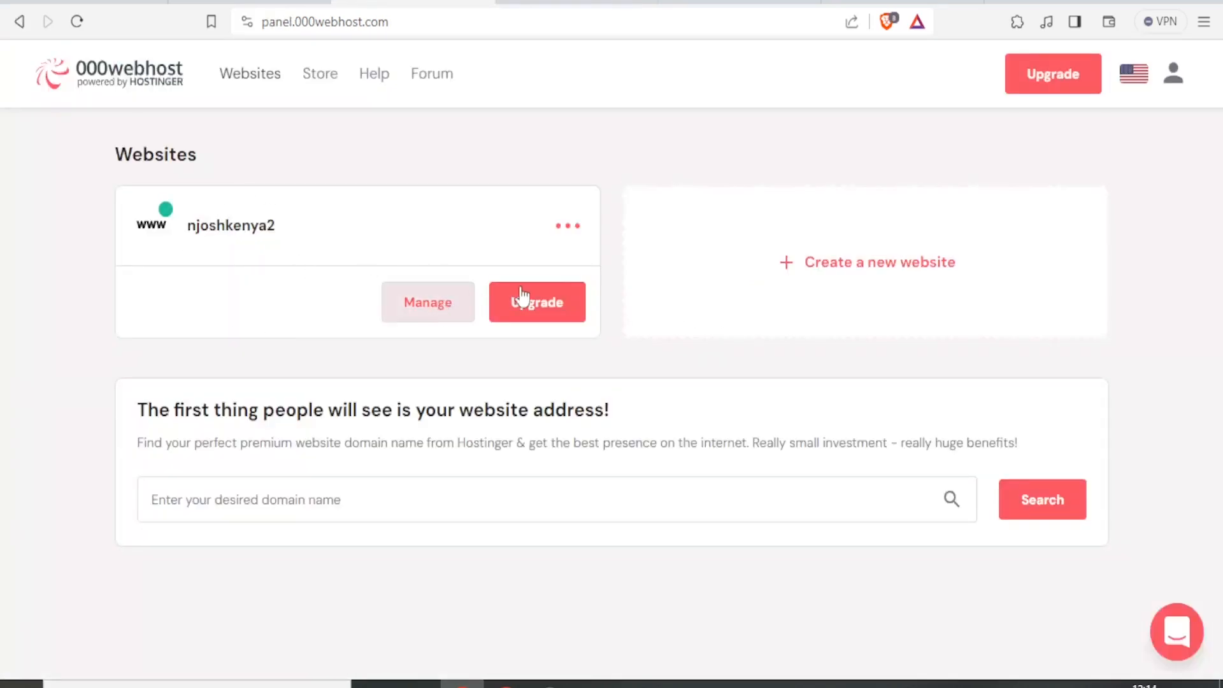
pyautogui.click(445, 310)
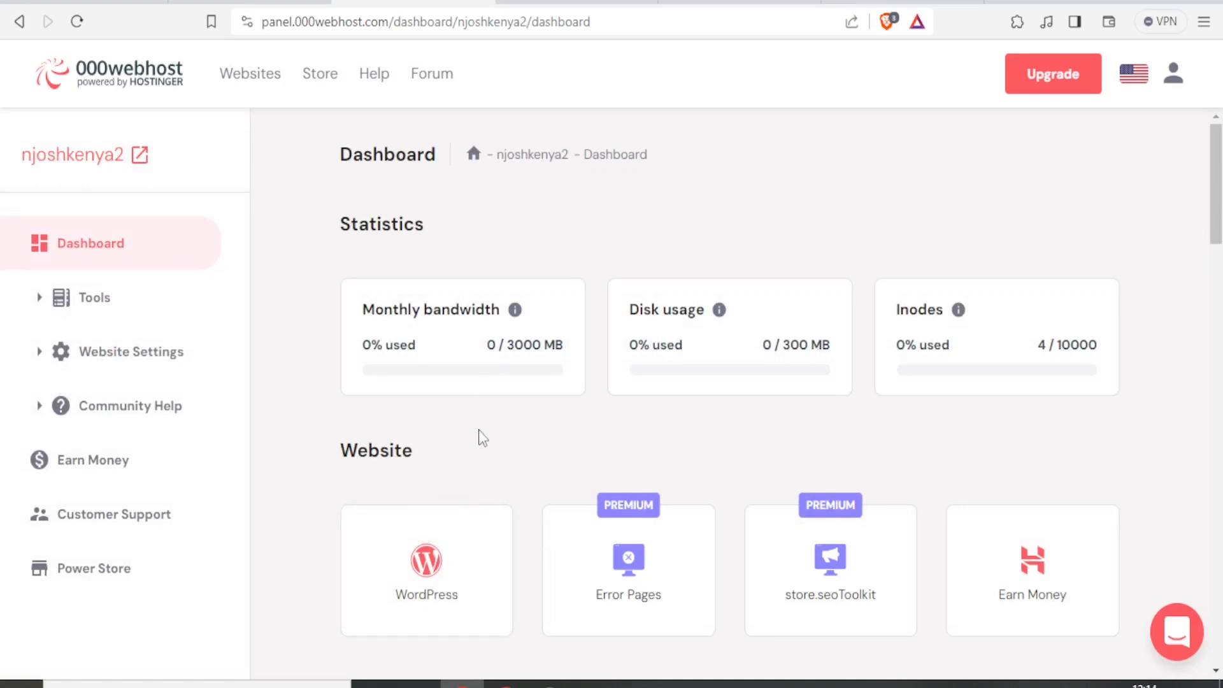
pyautogui.scroll(-2, 483, 438)
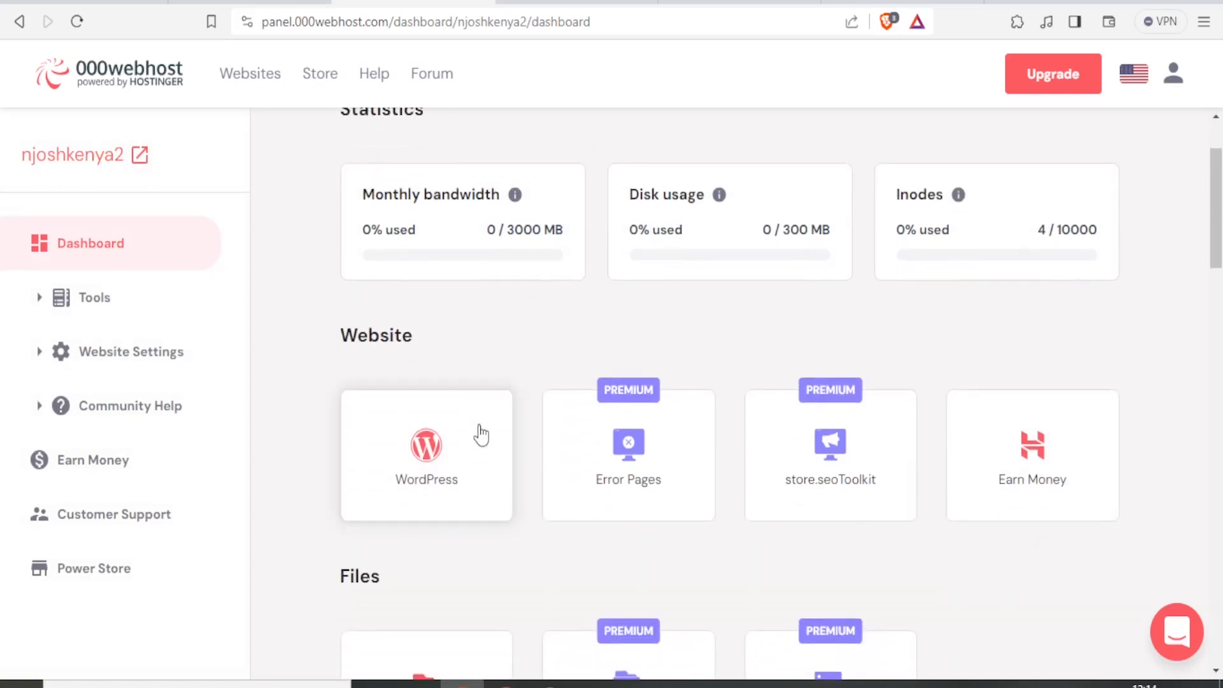
pyautogui.scroll(-1, 481, 436)
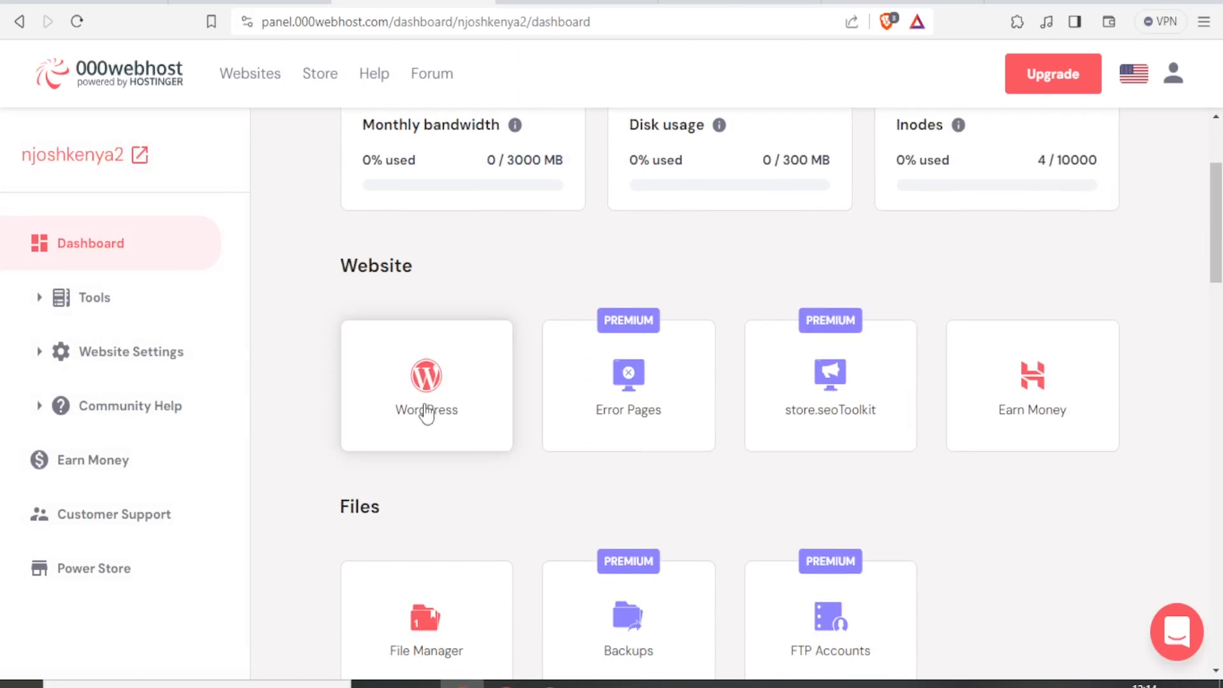
pyautogui.click(426, 413)
# - Install WordPress with username admin and the pasted admin password
pyautogui.click(485, 244)
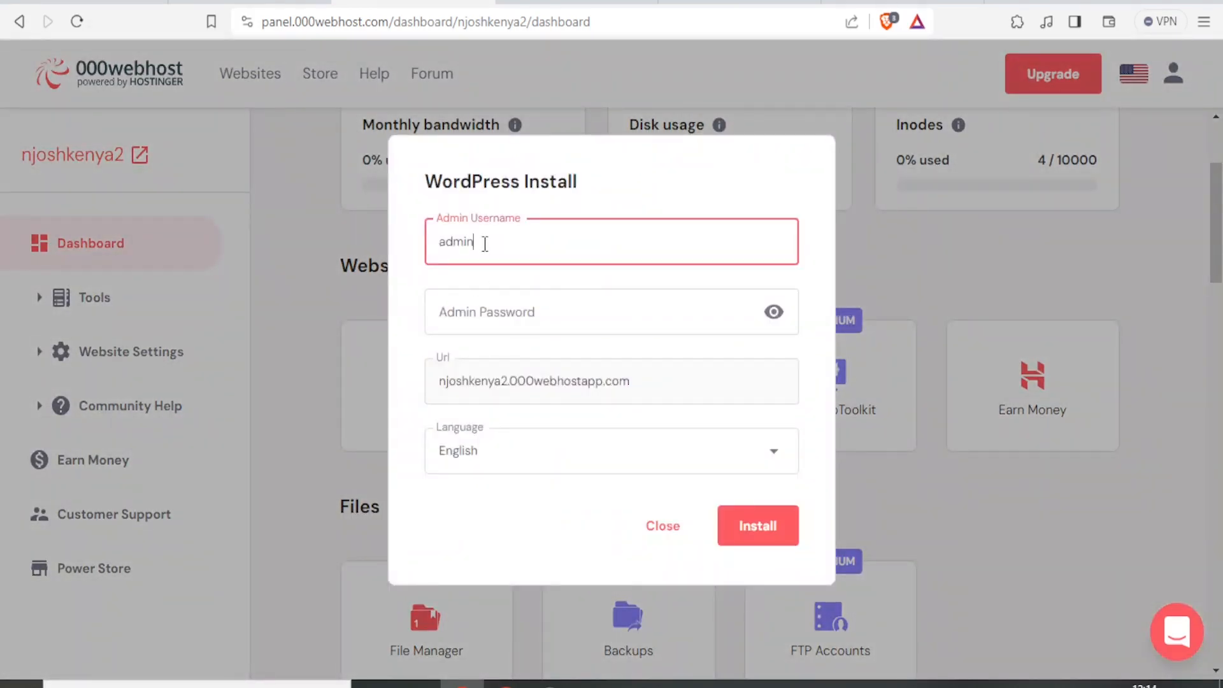
pyautogui.click(482, 313)
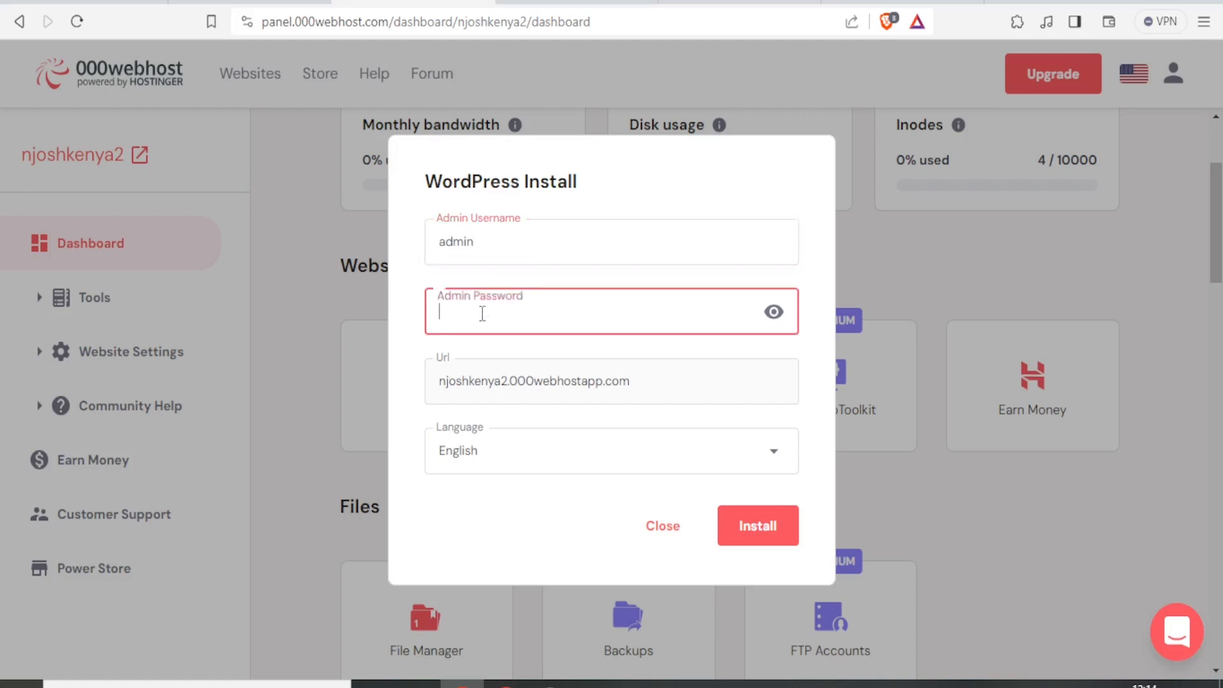
pyautogui.click(502, 243)
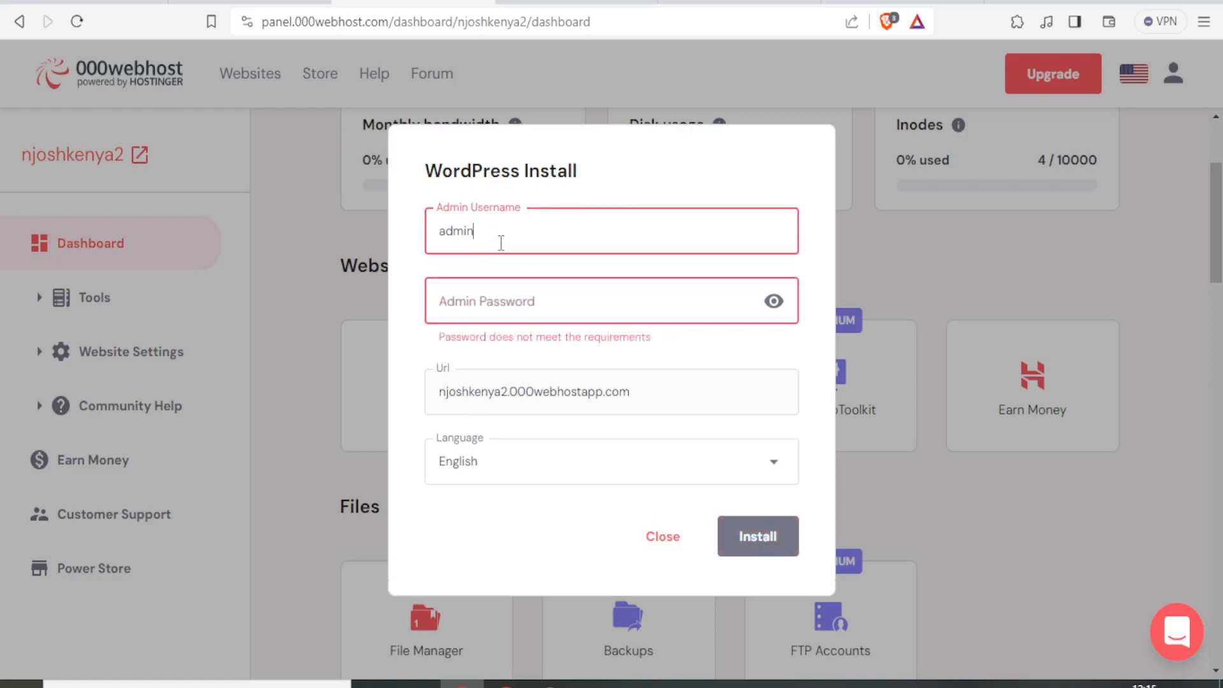
pyautogui.click(485, 301)
pyautogui.hotkey('ctrl', 'v')
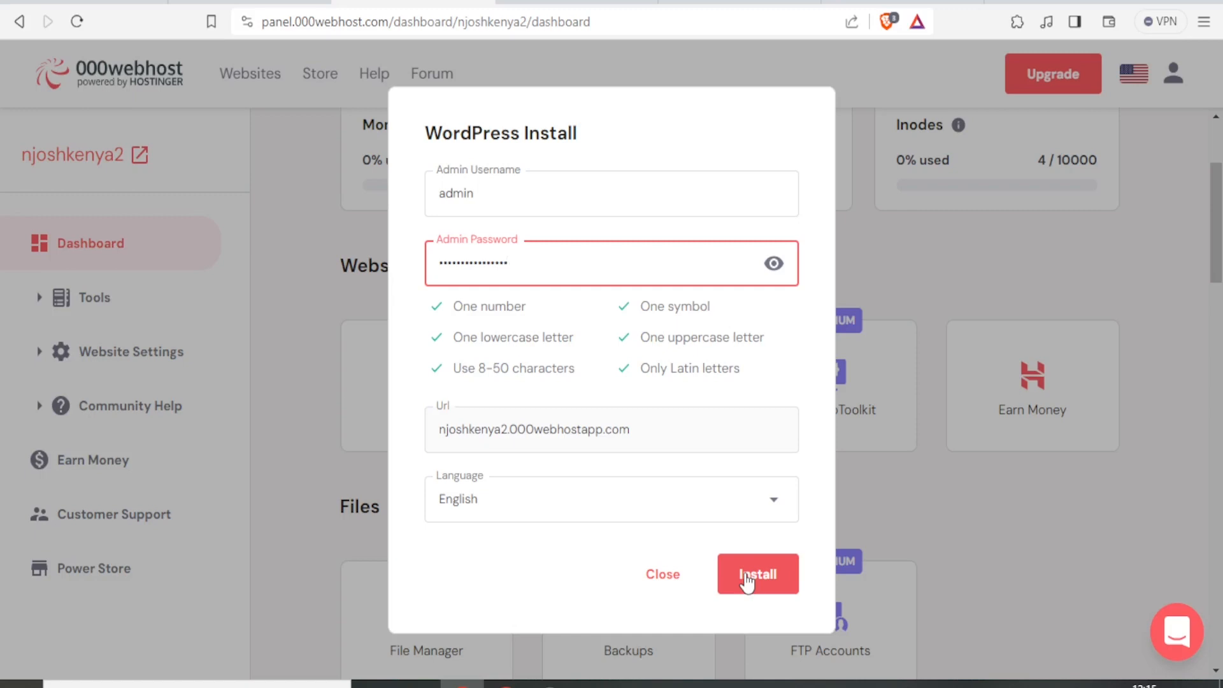
pyautogui.click(747, 580)
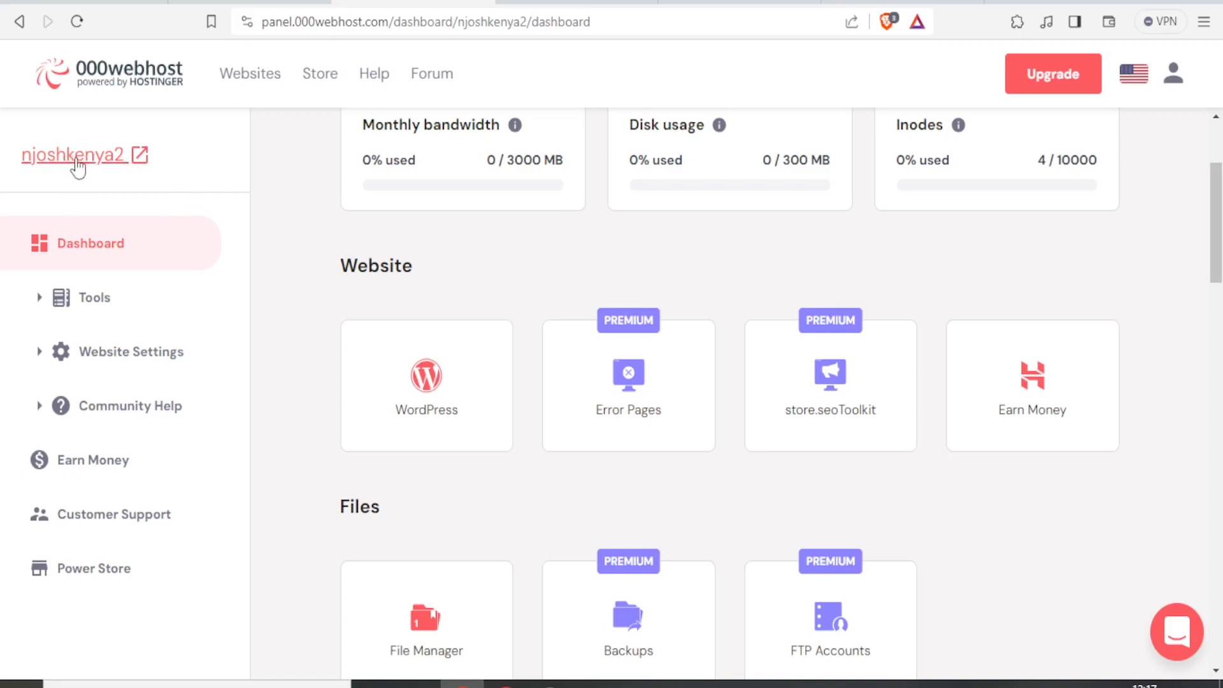
# - Open the live site's Blog page with its Hello world! post in a new tab
pyautogui.click(76, 159)
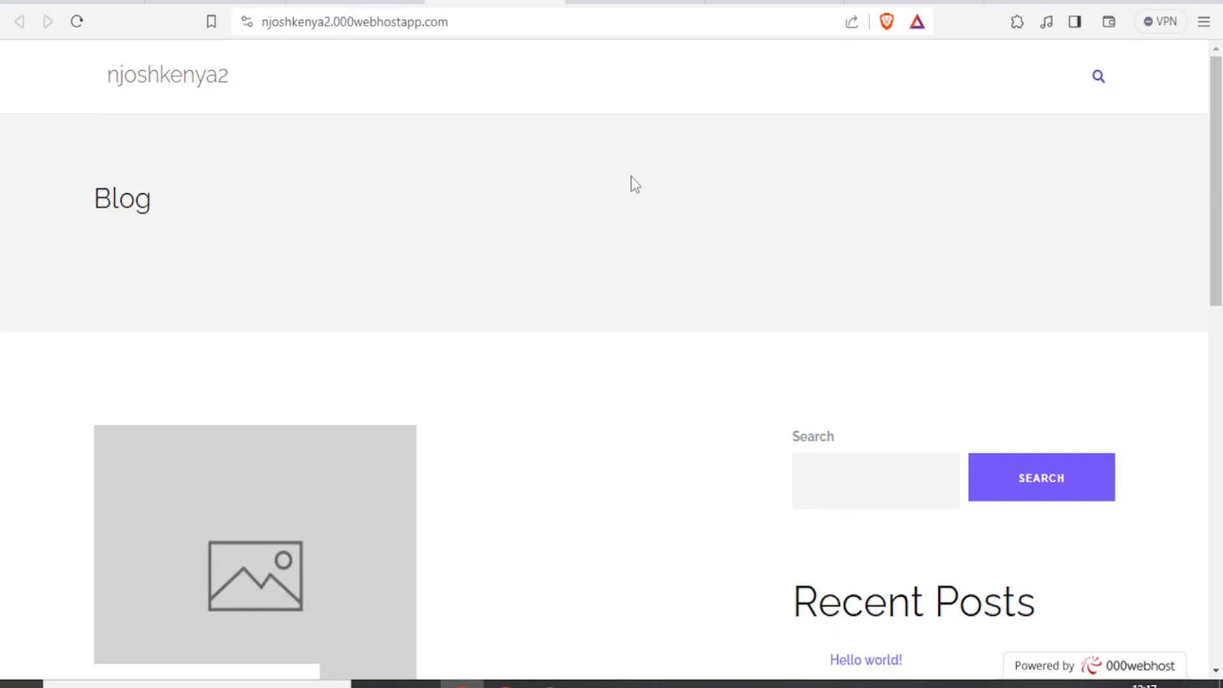
pyautogui.scroll(-8, 365, 293)
pyautogui.scroll(8, 364, 295)
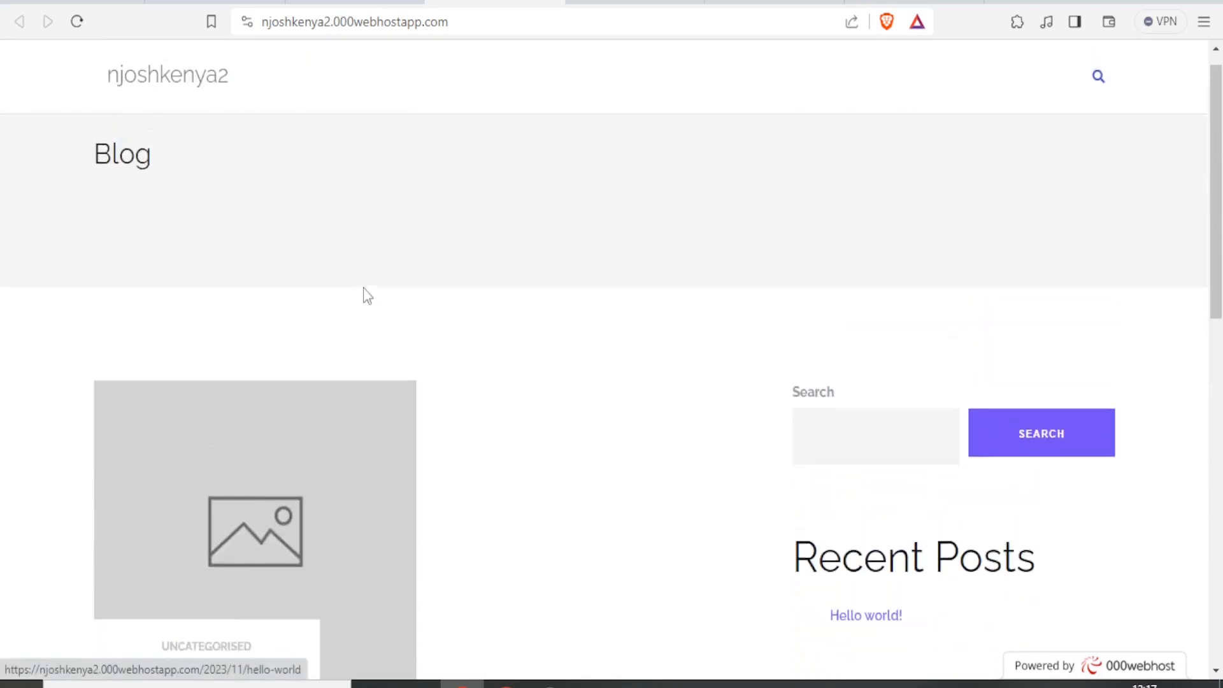
pyautogui.scroll(1, 368, 296)
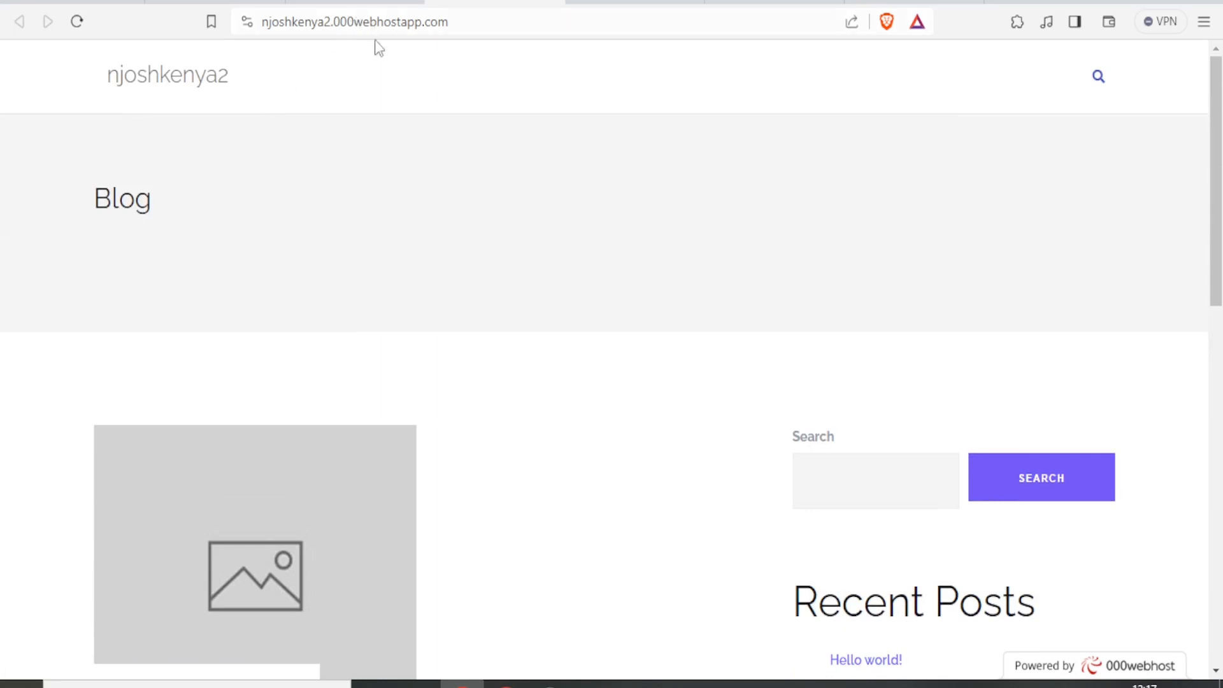
# - Select the domain part of the site's web address in the address bar
pyautogui.click(295, 25)
pyautogui.click(459, 27)
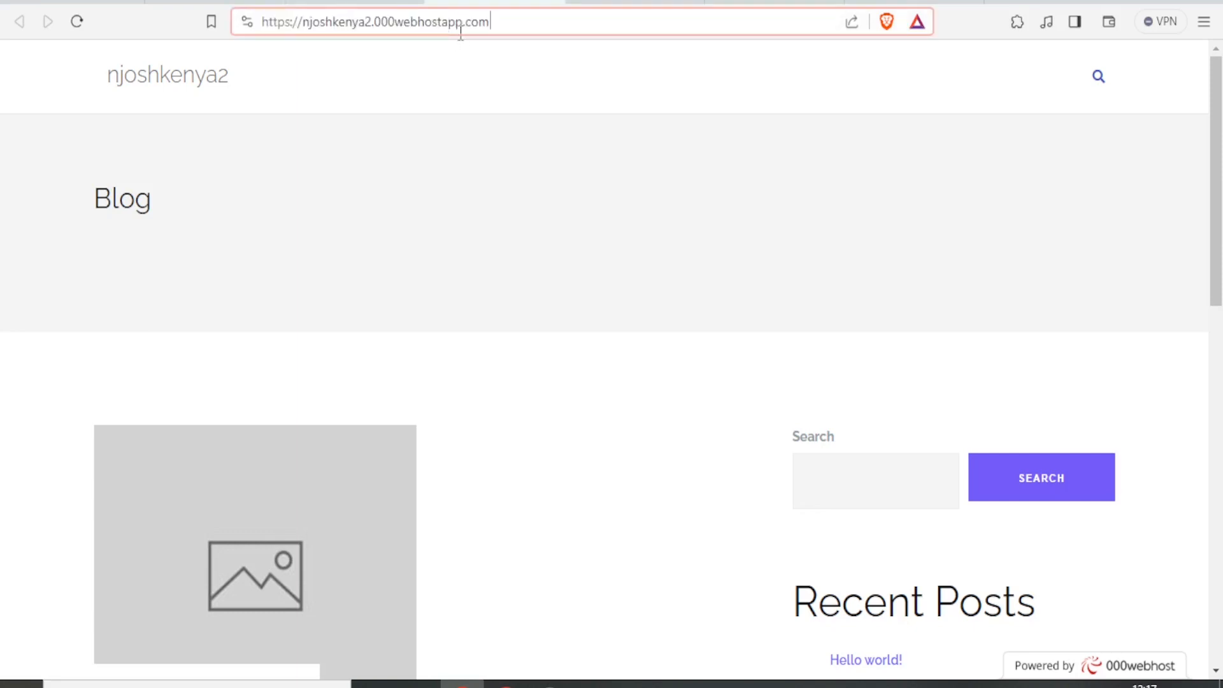
pyautogui.moveTo(498, 26); pyautogui.dragTo(243, 33)
pyautogui.hotkey('ctrl', 'c')
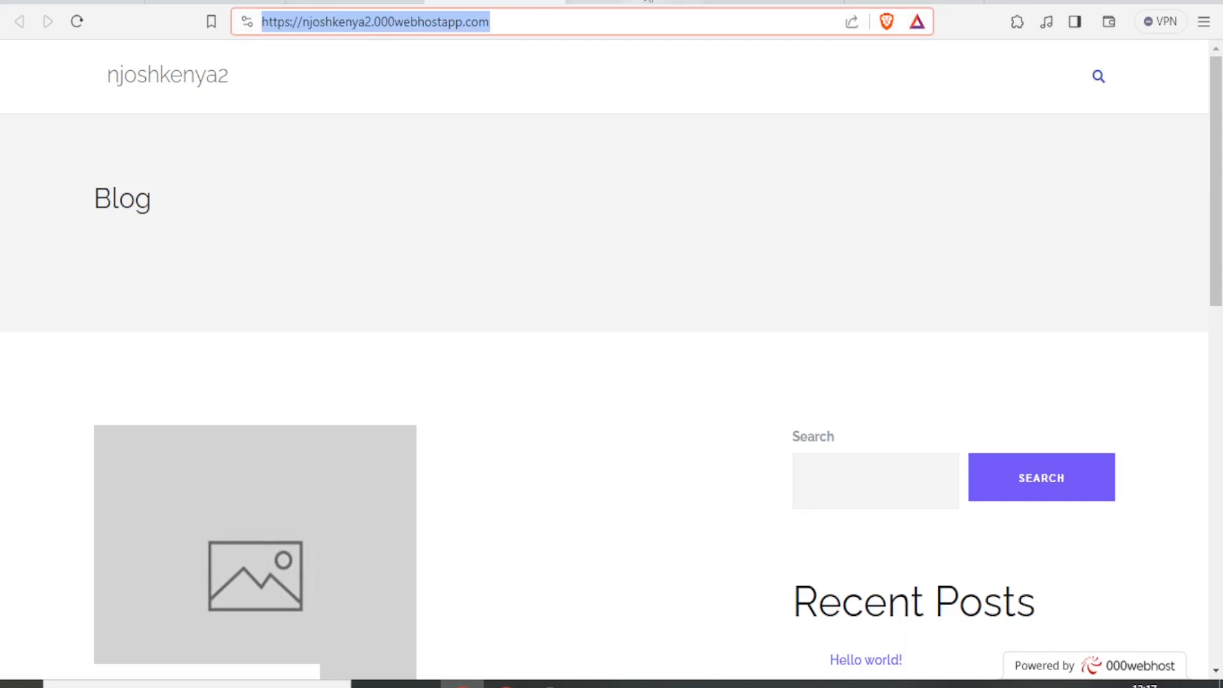
pyautogui.click(656, 0)
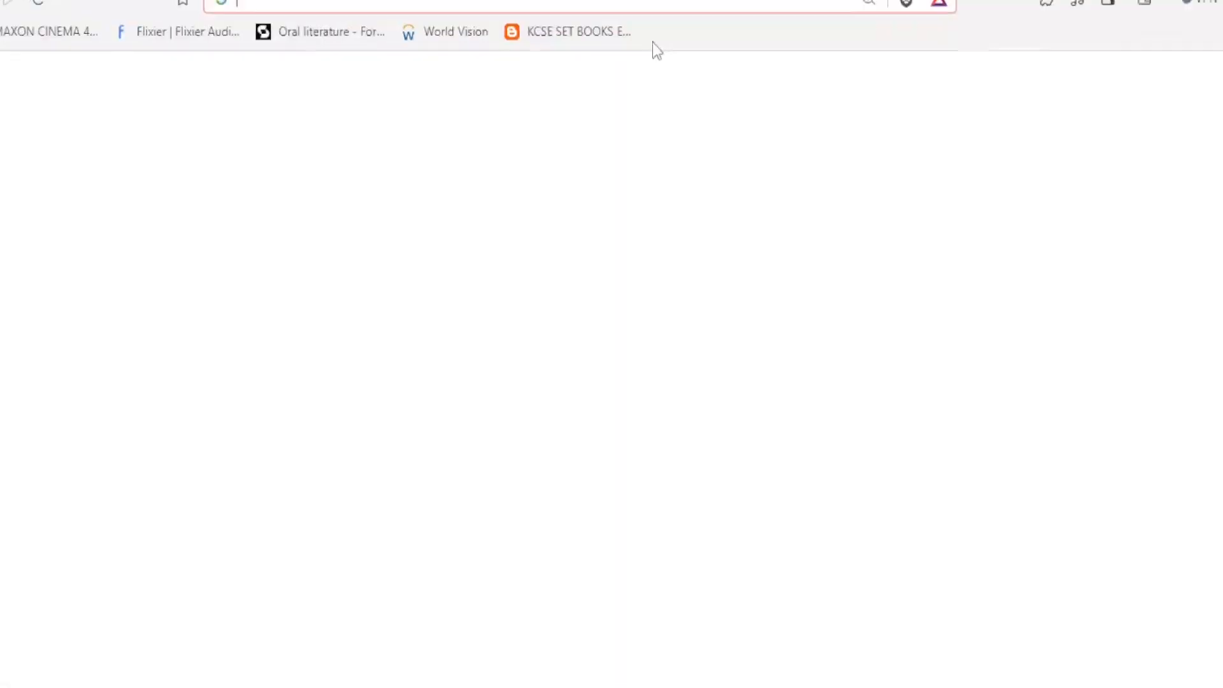
# - Load the site's /wp-admin login page in a new tab
pyautogui.hotkey('ctrl', 'v')
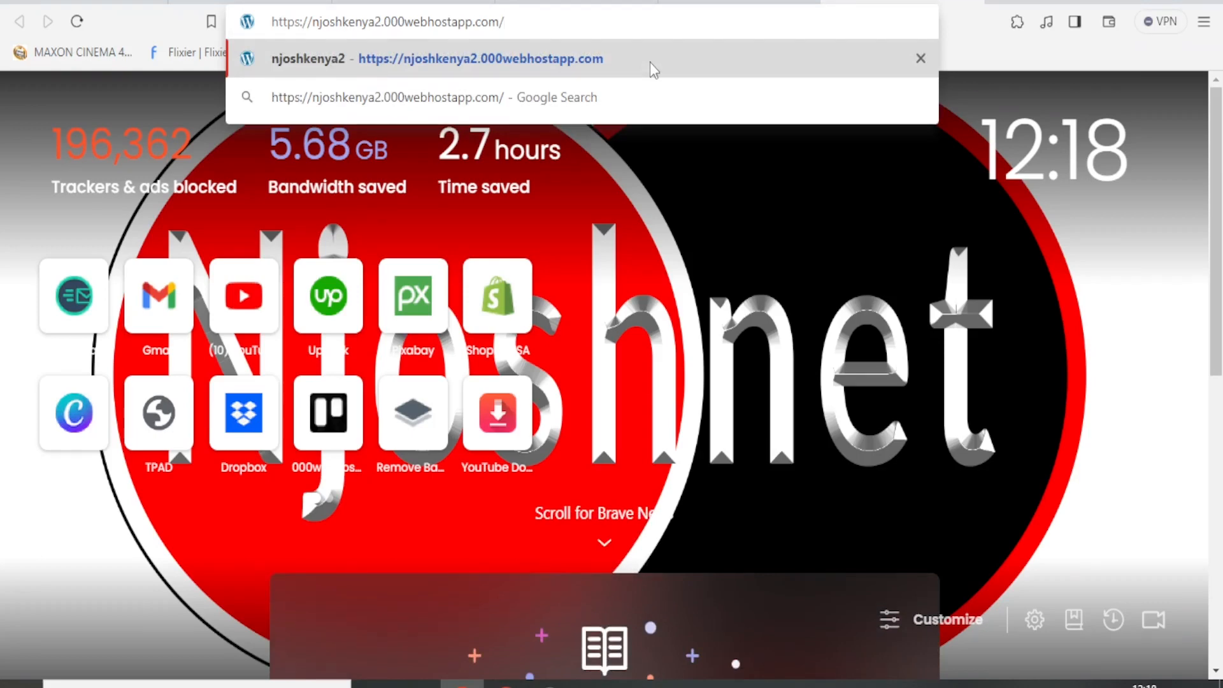
pyautogui.write('wp')
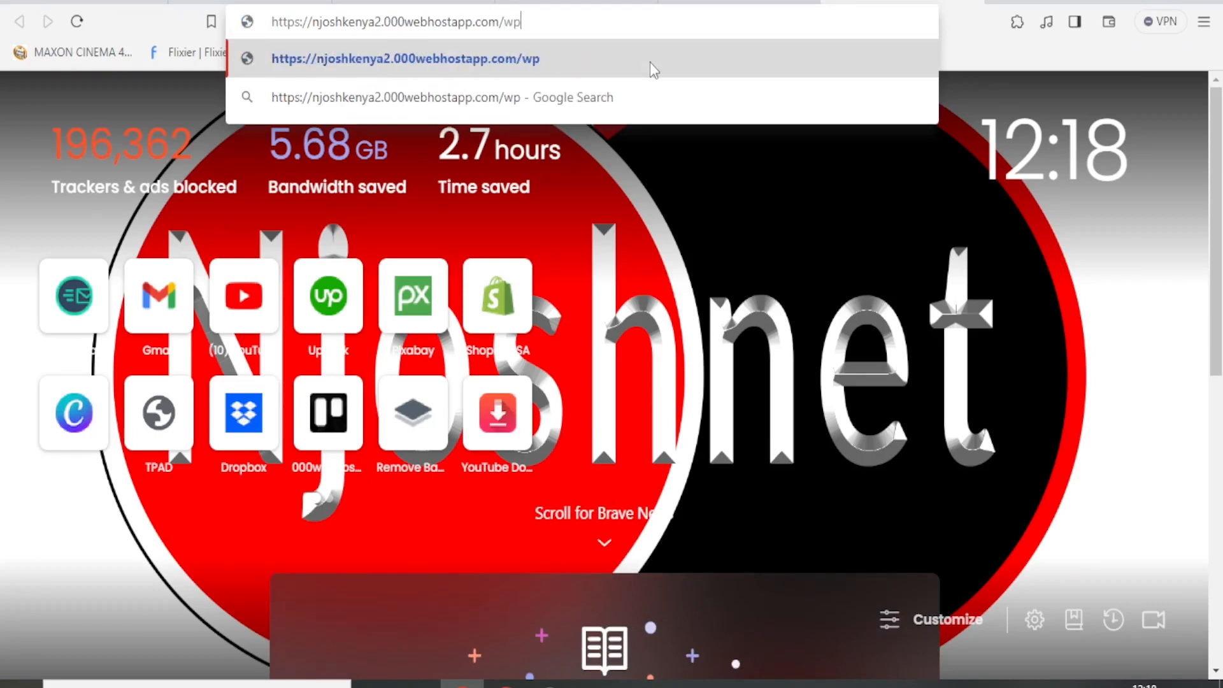
pyautogui.write('-admin')
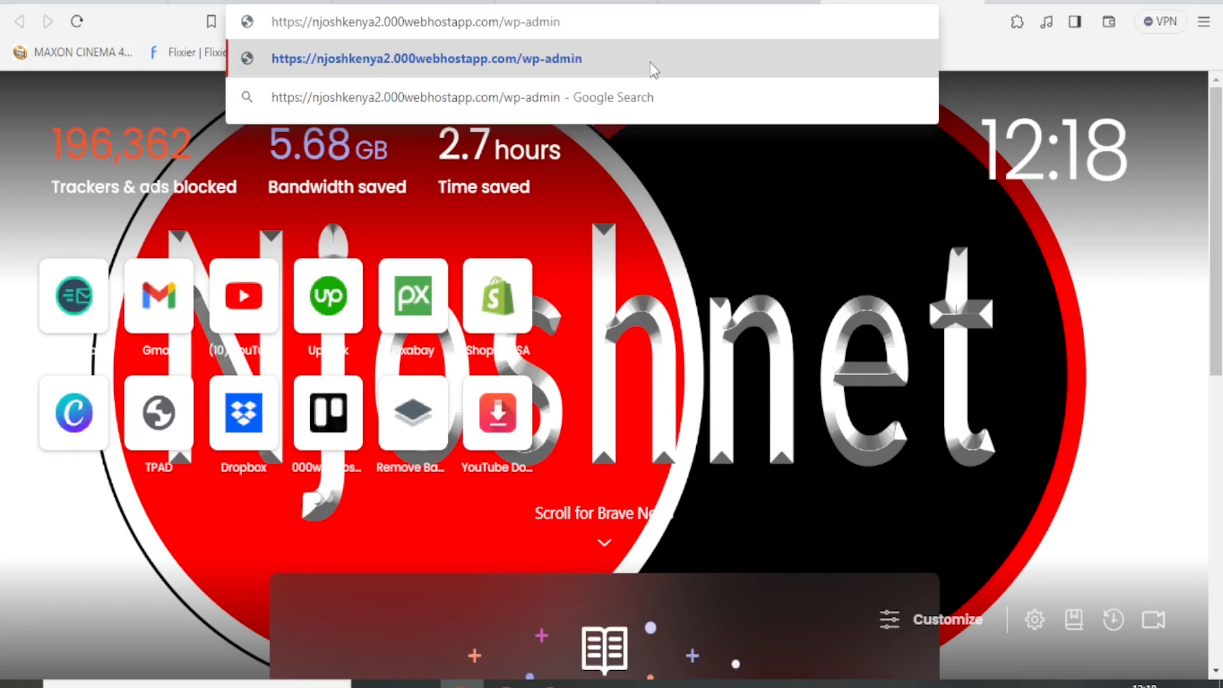
pyautogui.press('Return')
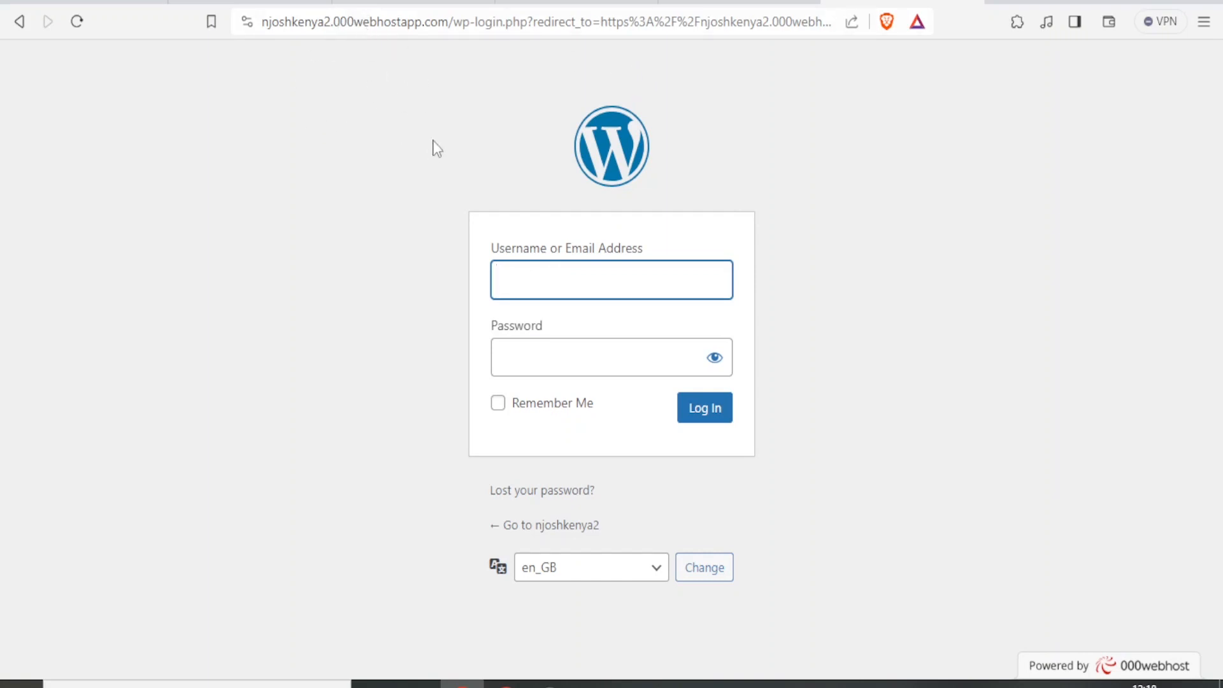
# - Log in as admin with the account password and open the Posts list
pyautogui.write('admin')
pyautogui.click(519, 351)
pyautogui.hotkey('ctrl', 'v')
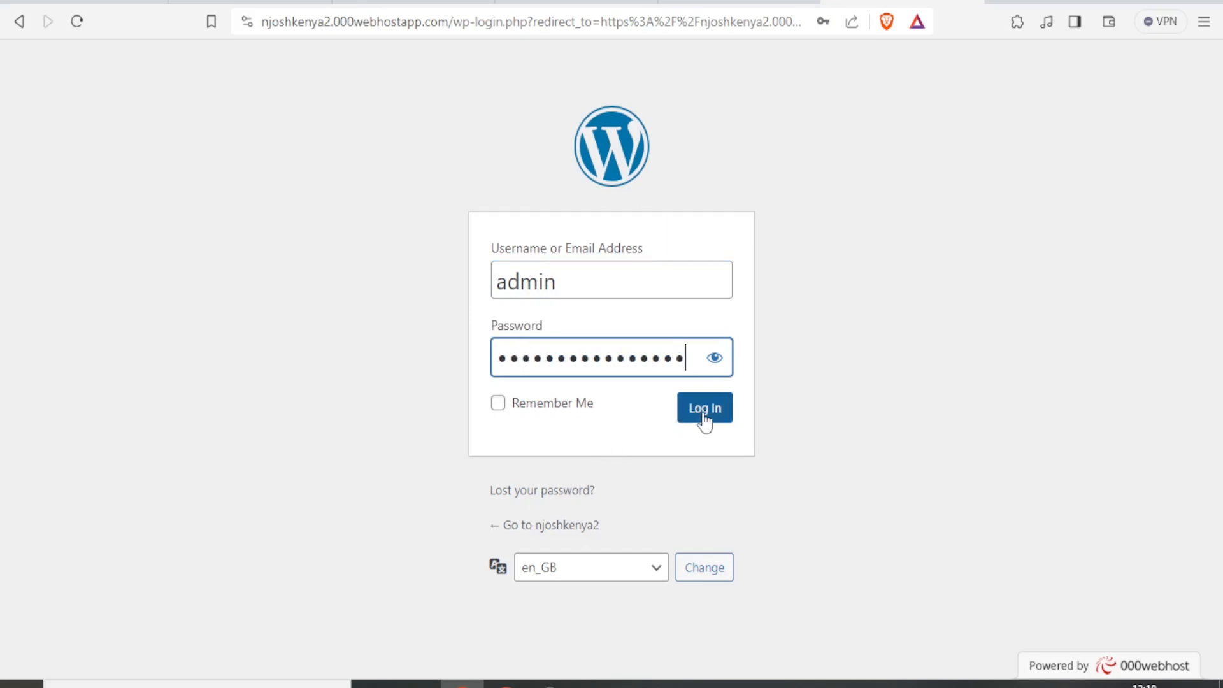
pyautogui.click(705, 423)
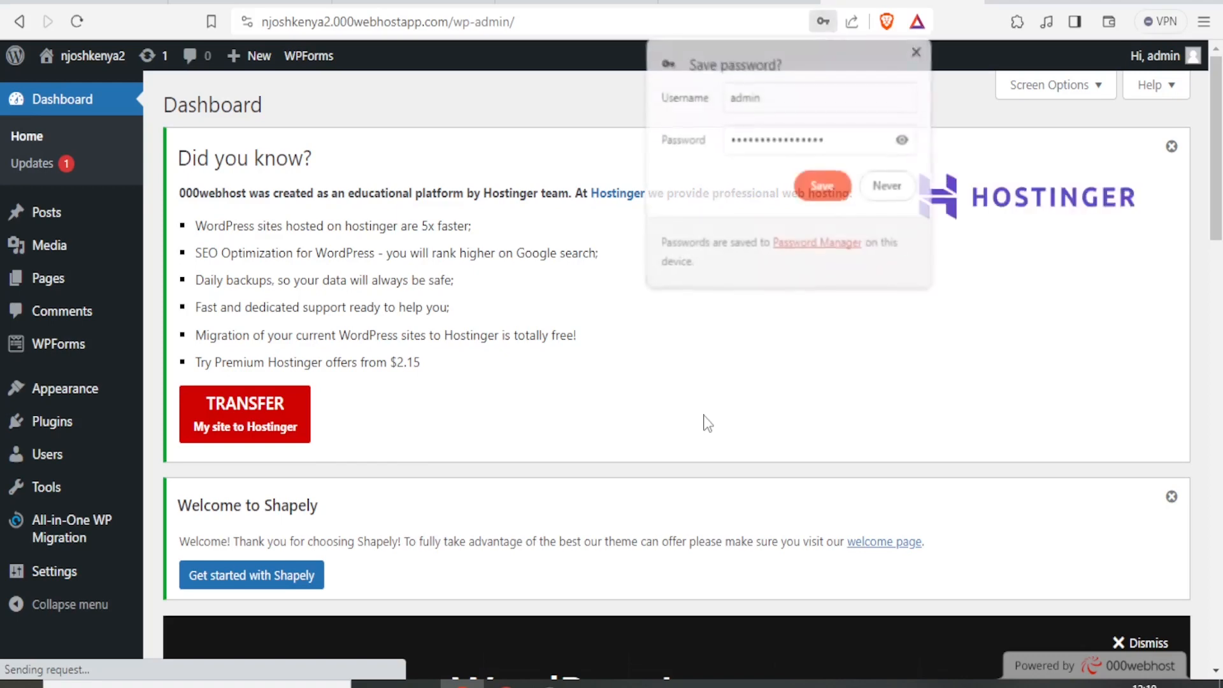
pyautogui.click(917, 51)
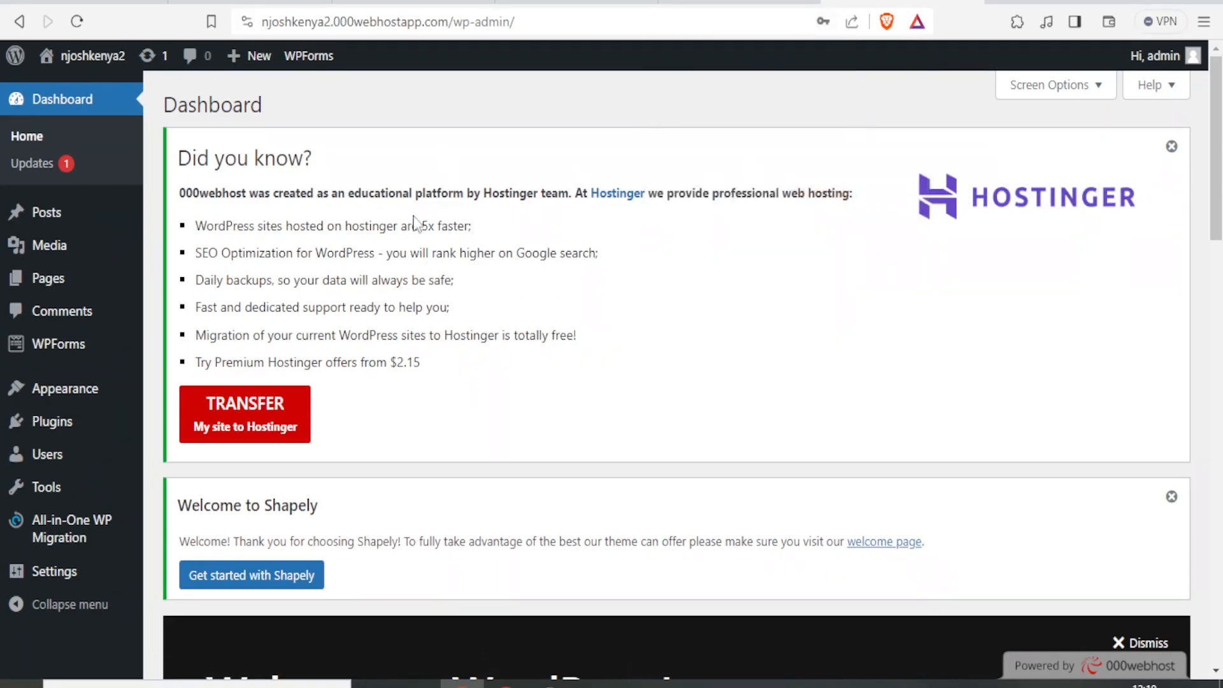
pyautogui.click(64, 109)
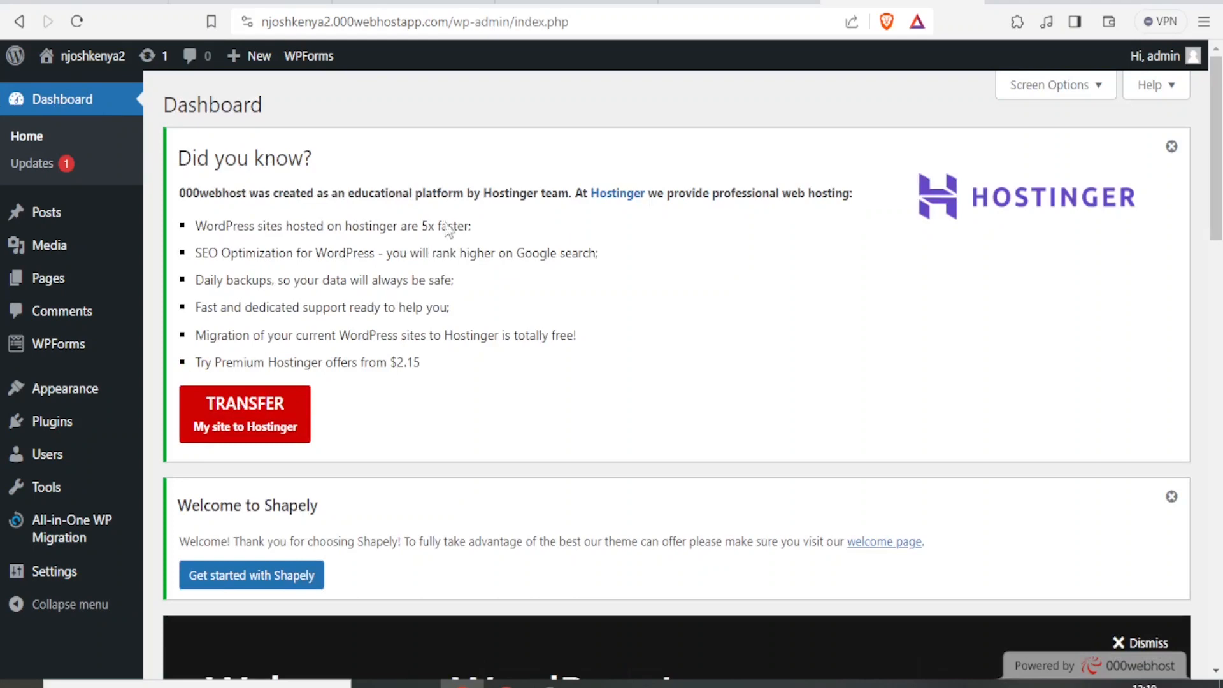
pyautogui.moveTo(54, 226)
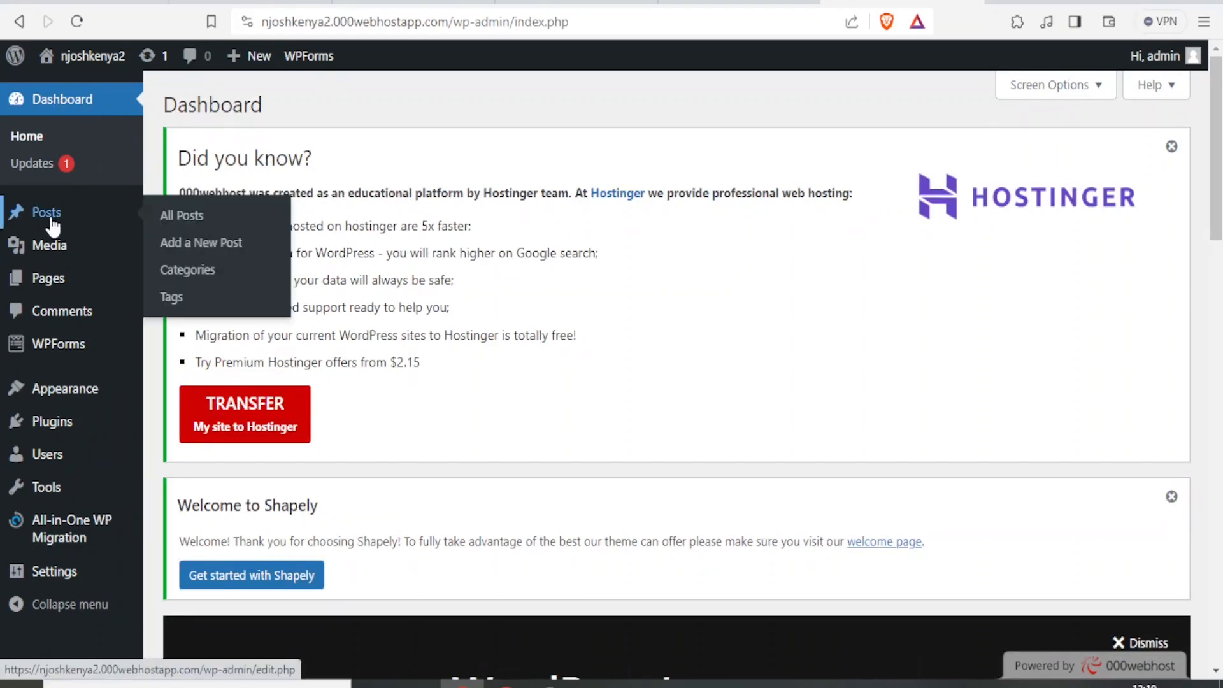
pyautogui.click(54, 226)
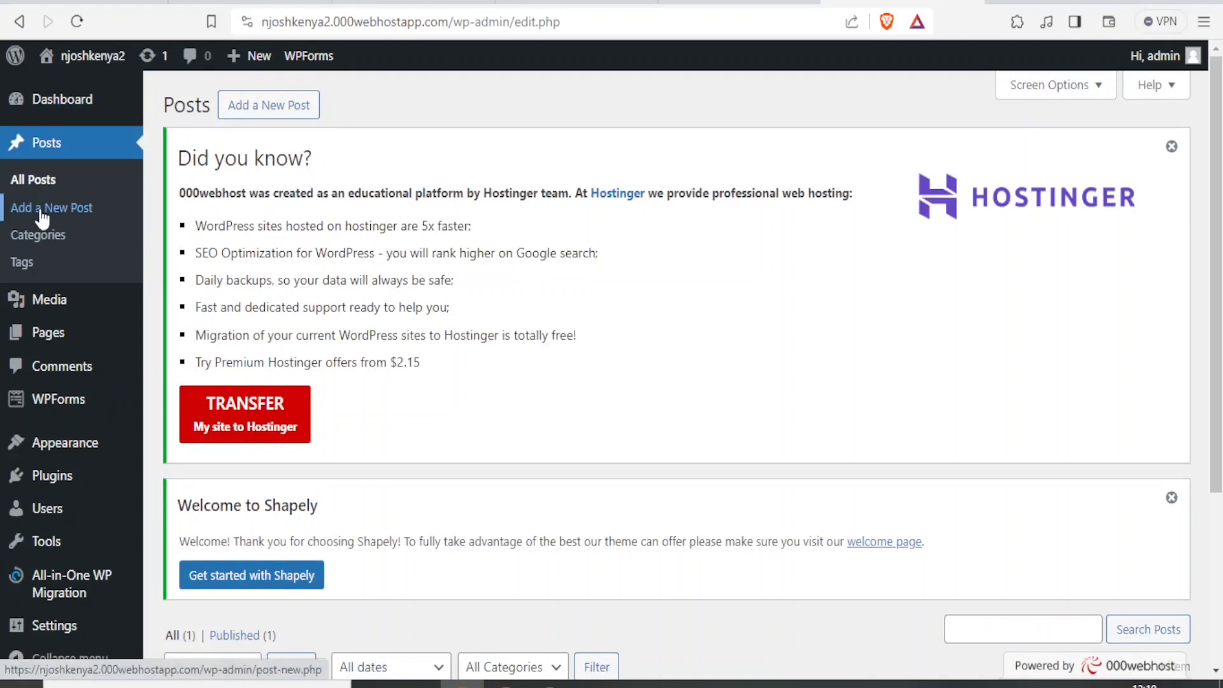
# - Add a new post and step through the editor's welcome guide to Get started
pyautogui.click(40, 216)
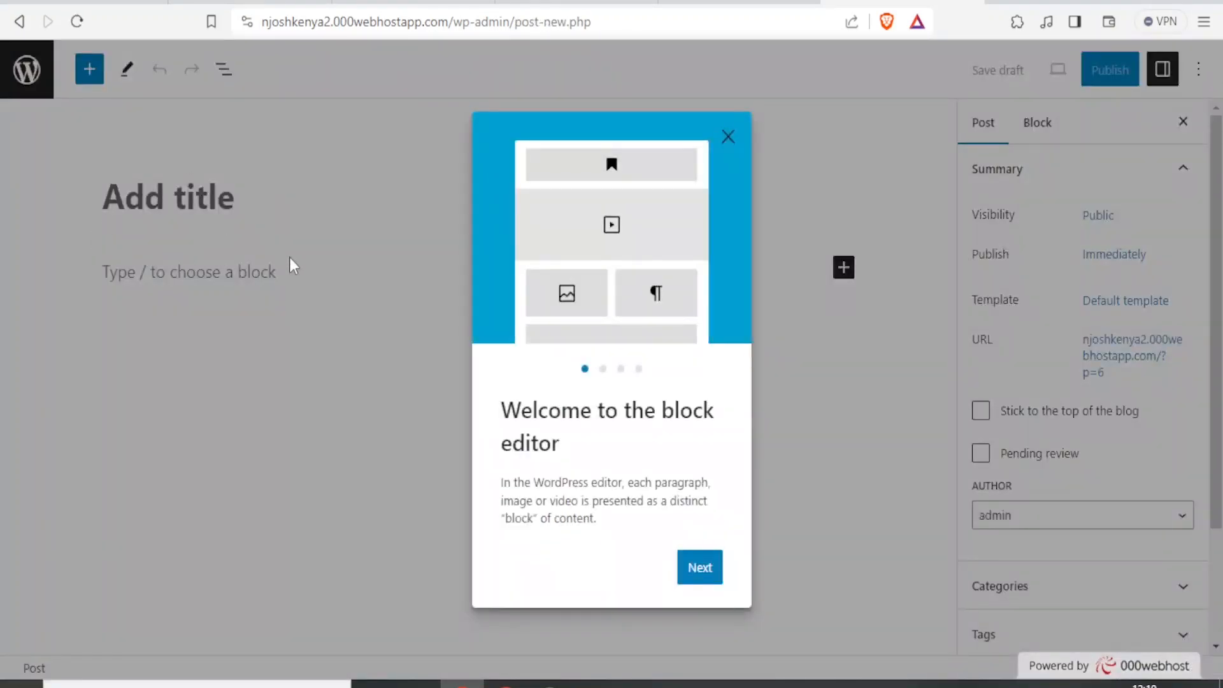
pyautogui.click(699, 577)
pyautogui.click(699, 585)
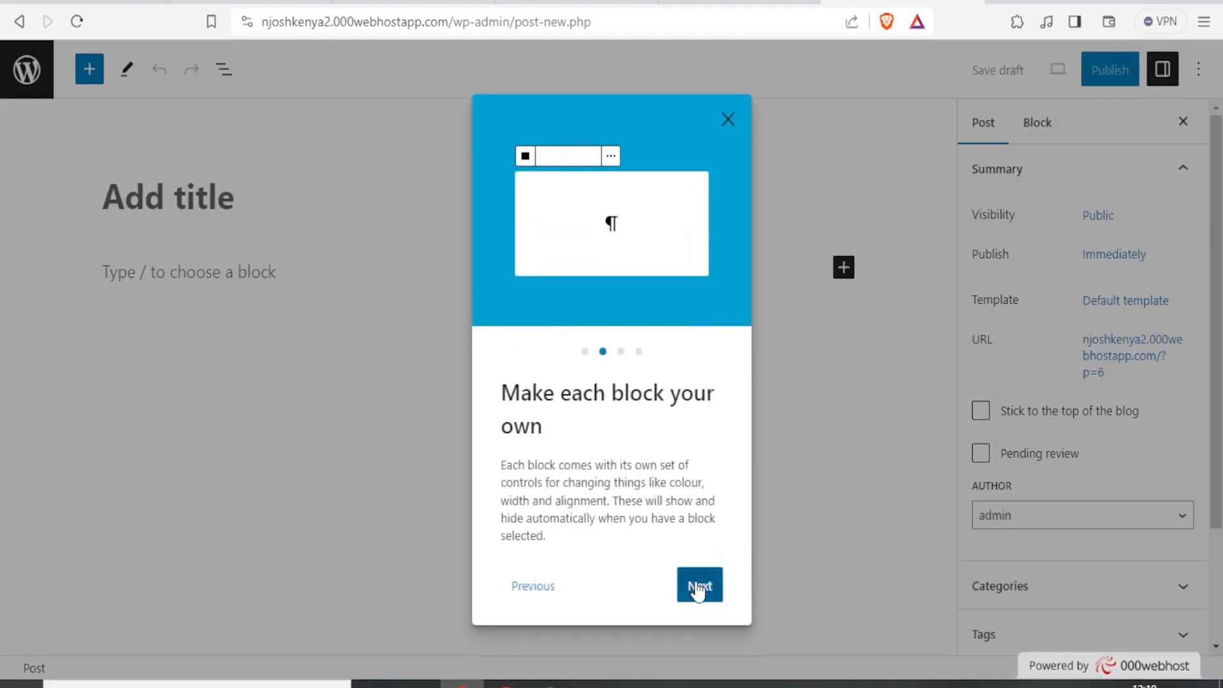
pyautogui.click(700, 585)
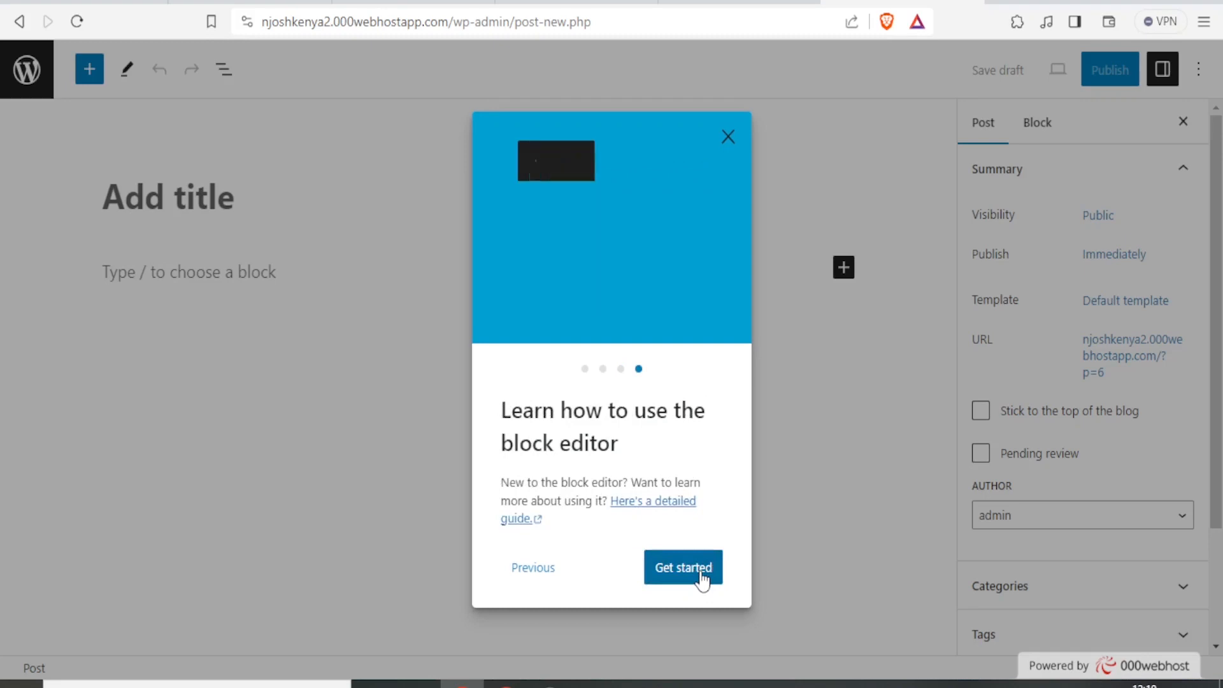
pyautogui.click(703, 580)
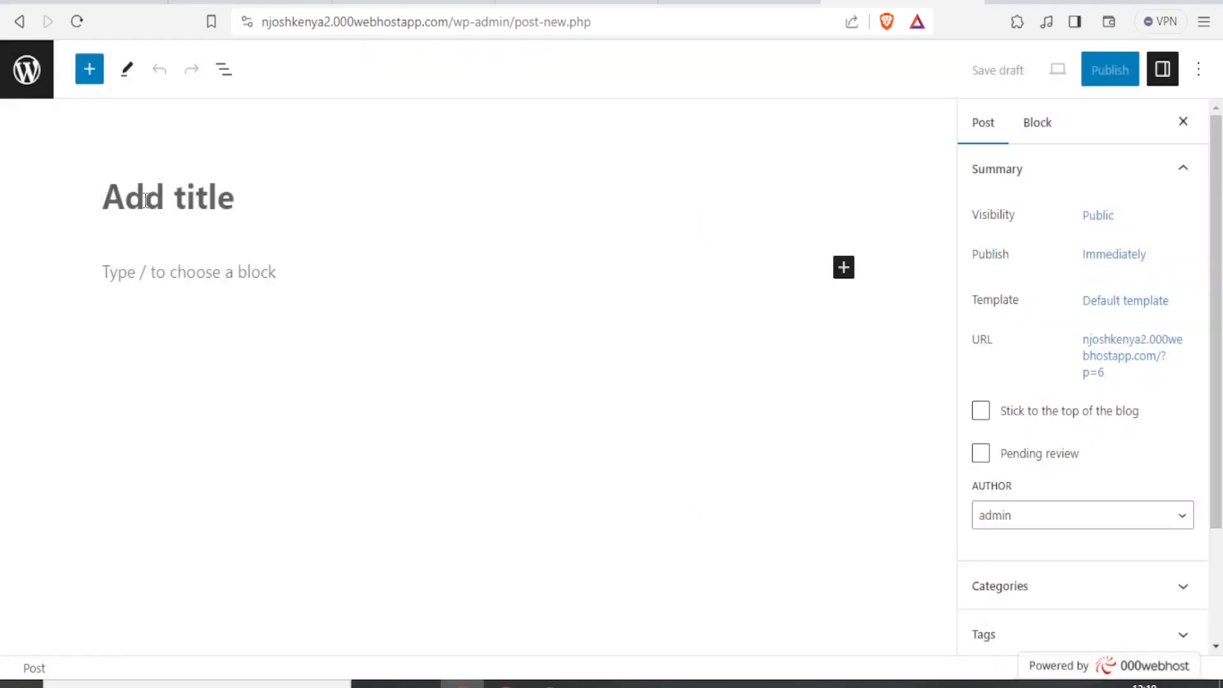
# - Title the post 'Welcome to My website'
pyautogui.write('Welcome to My website')
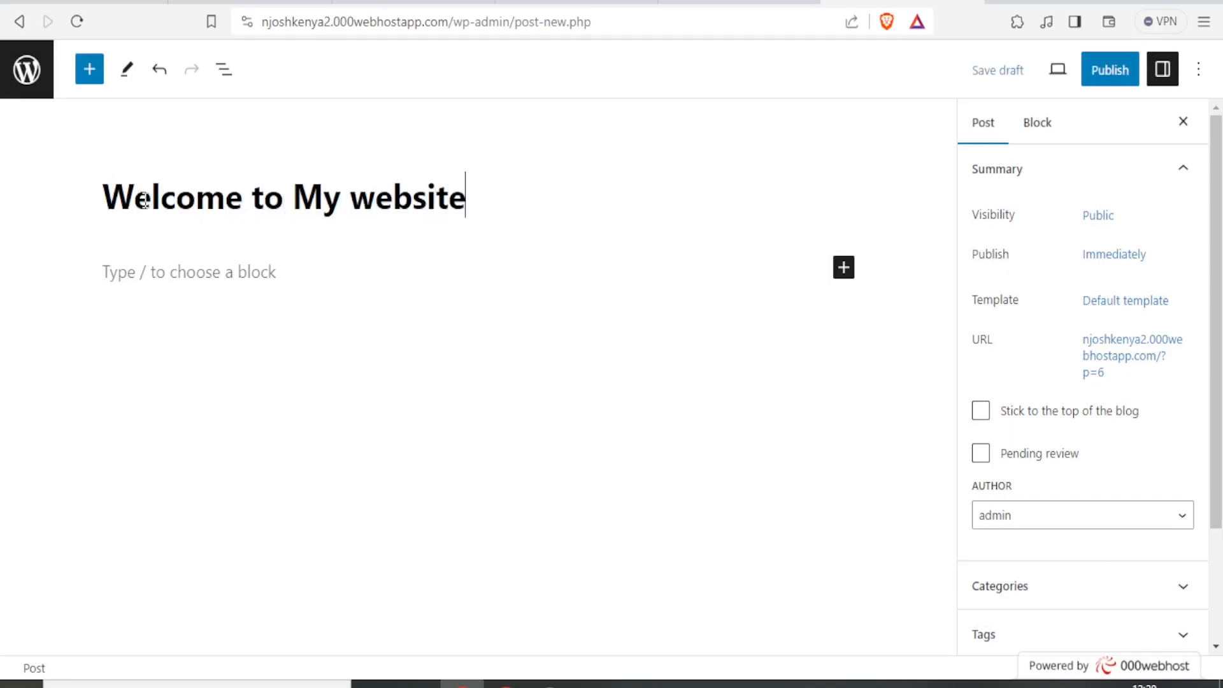
pyautogui.click(133, 284)
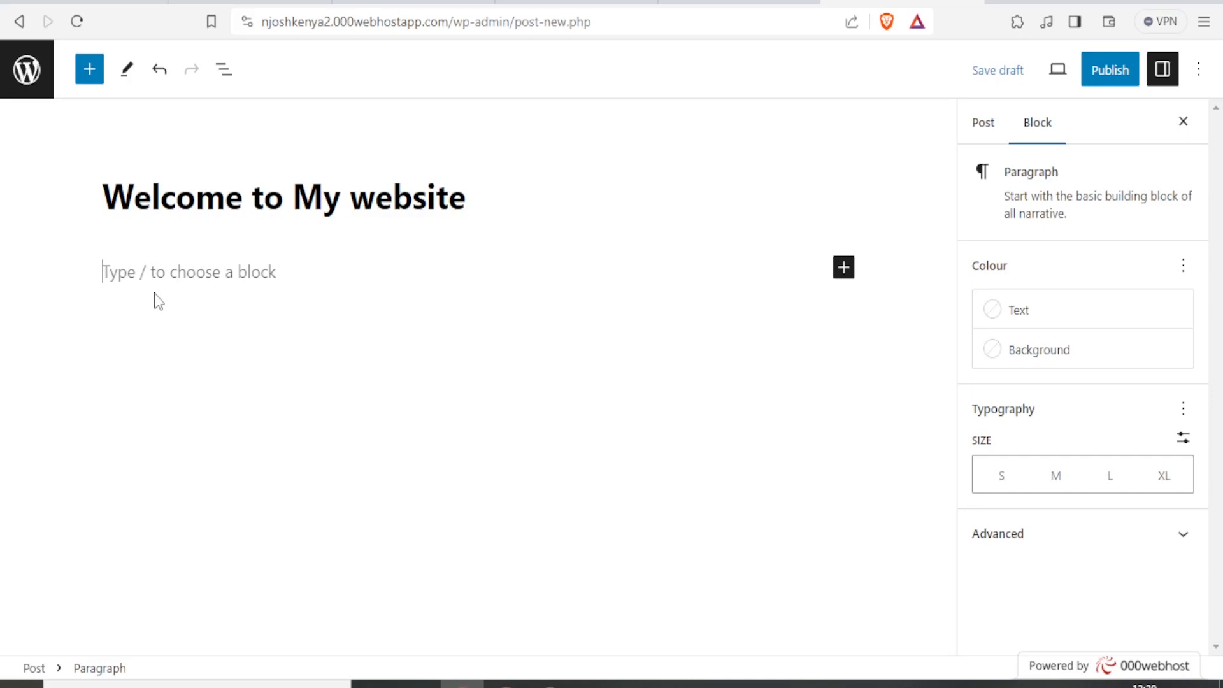
pyautogui.write('.')
pyautogui.press('BackSpace')
# - Insert a Quote block holding a Gallery block and start an image upload
pyautogui.write('/')
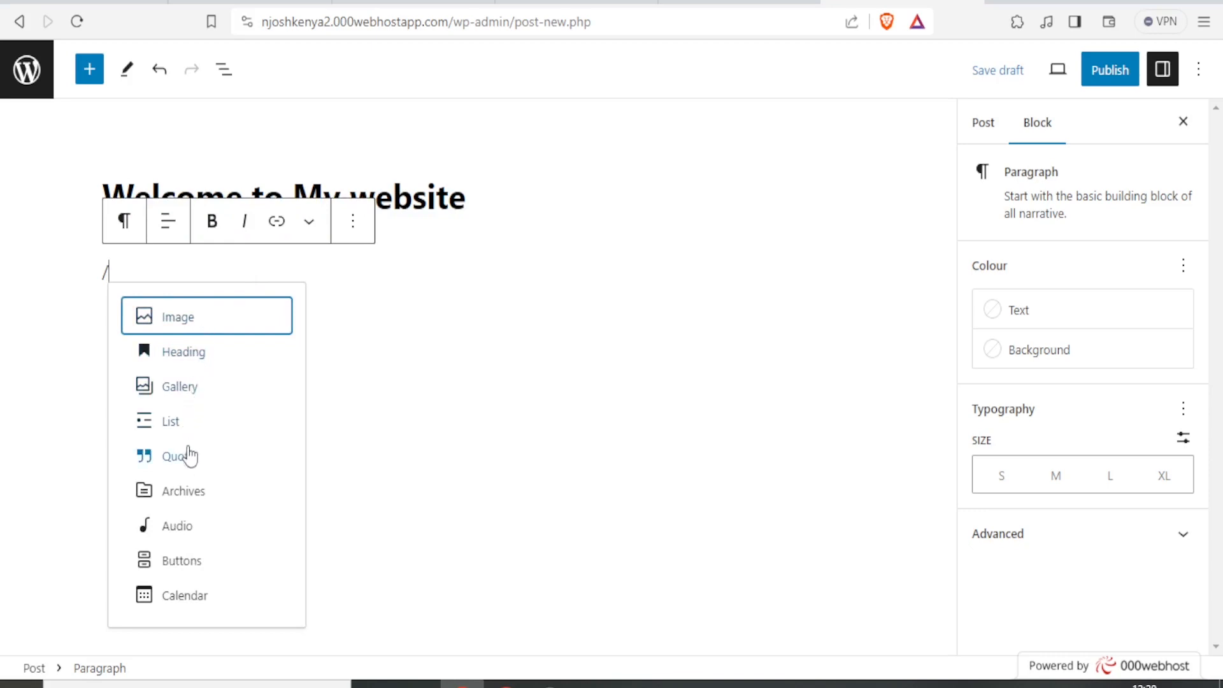
pyautogui.click(190, 469)
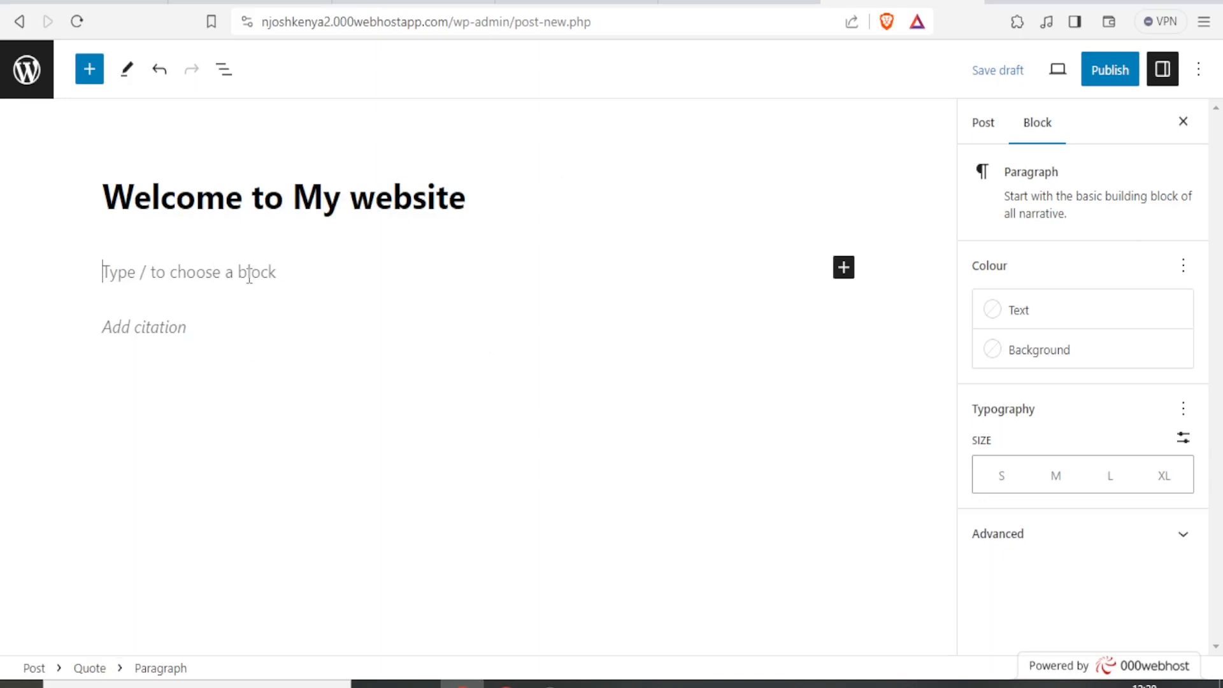
pyautogui.write('/')
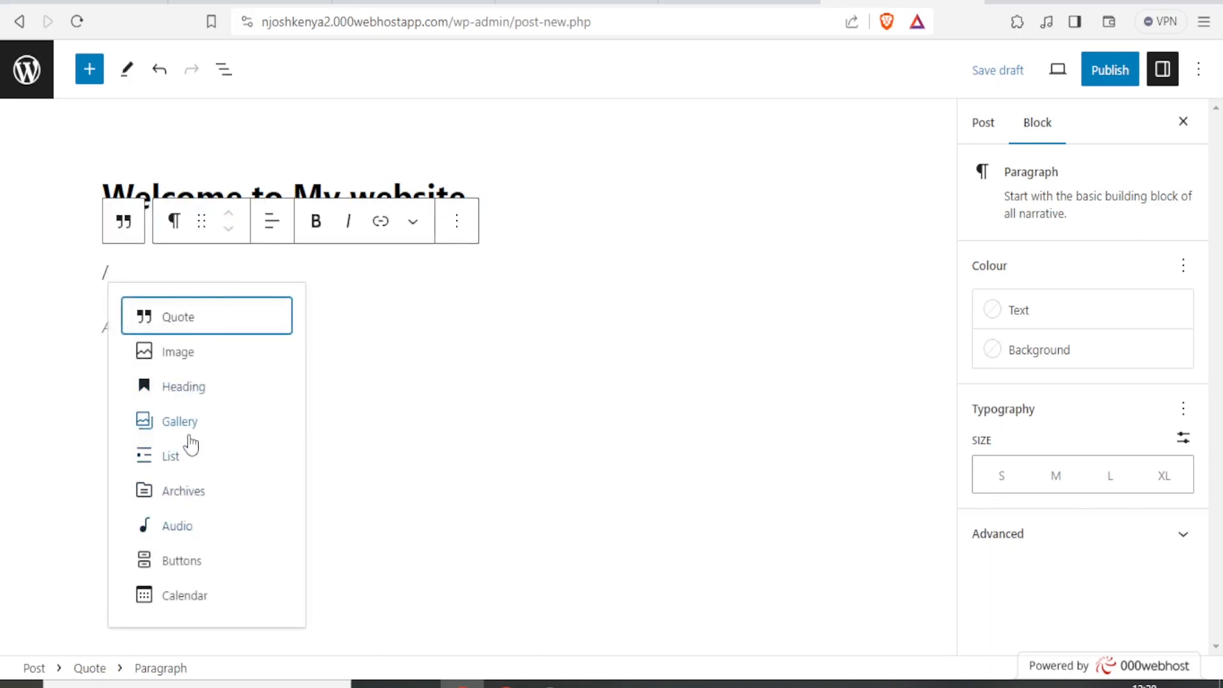
pyautogui.click(185, 430)
pyautogui.click(153, 387)
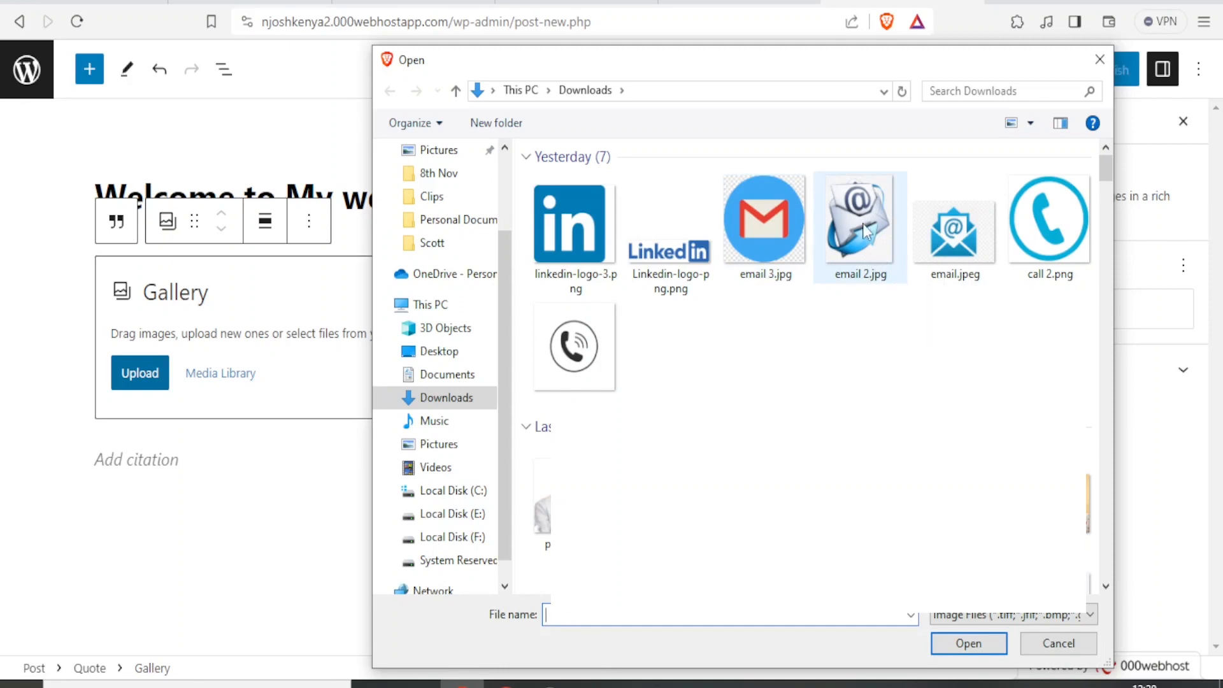
# - Upload 'email 2.jpg' into the gallery and select its Alt text field
pyautogui.click(880, 254)
pyautogui.click(969, 632)
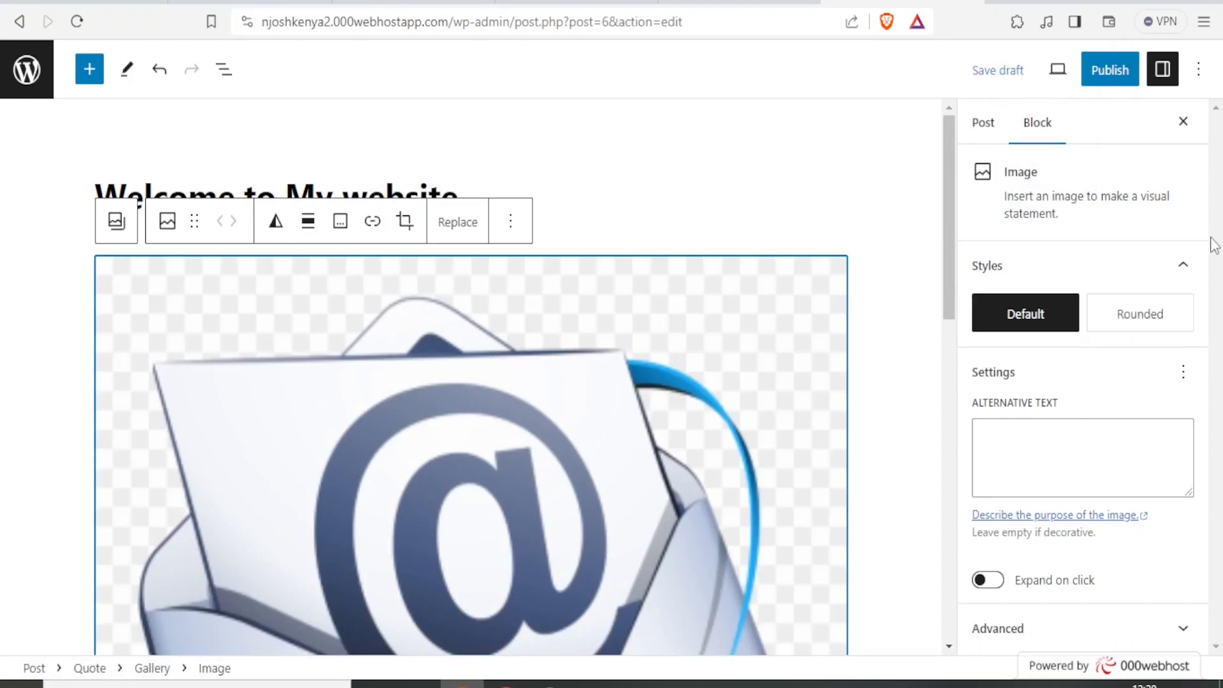
pyautogui.moveTo(945, 253); pyautogui.dragTo(959, 355)
pyautogui.click(1003, 445)
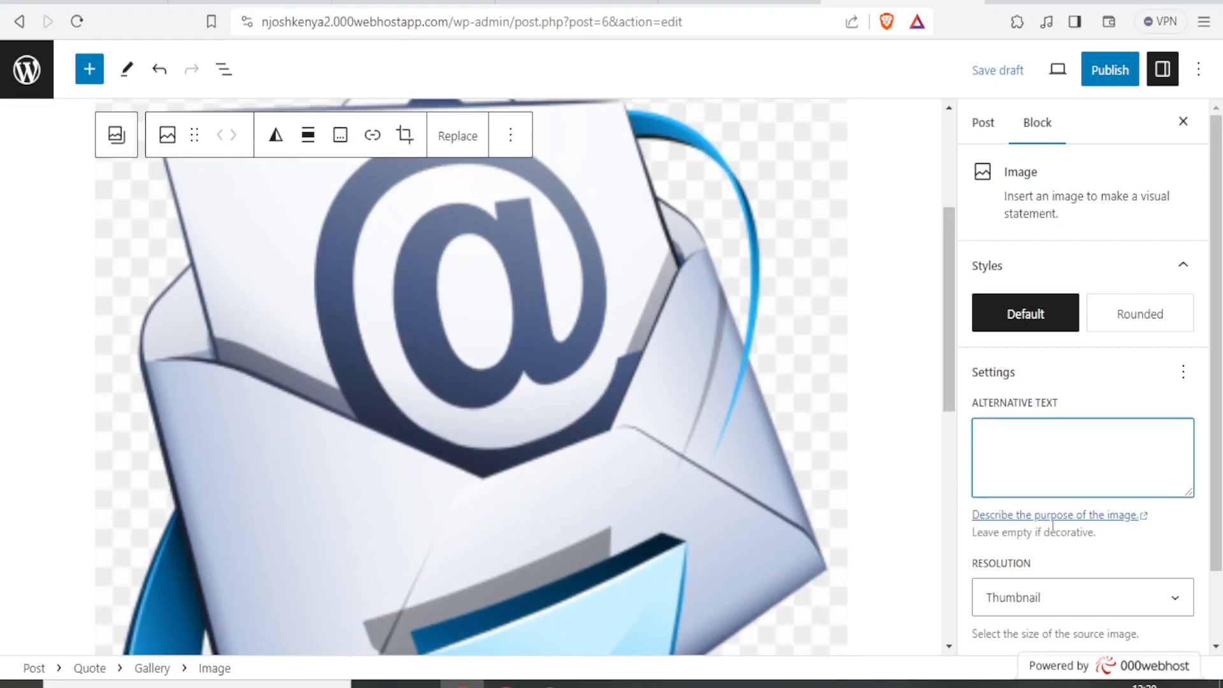
# - Review the Post settings sidebar, deselect the image, and highlight the webhost part of the address
pyautogui.scroll(-1, 1077, 382)
pyautogui.scroll(1, 1083, 382)
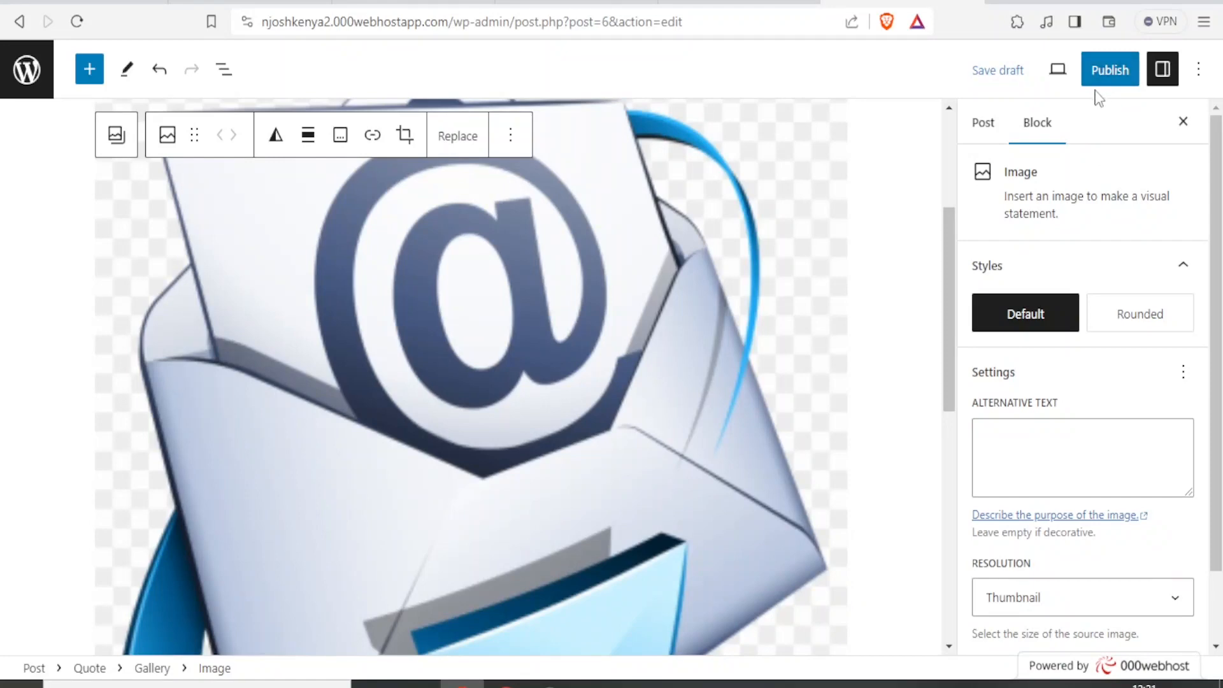
pyautogui.click(983, 122)
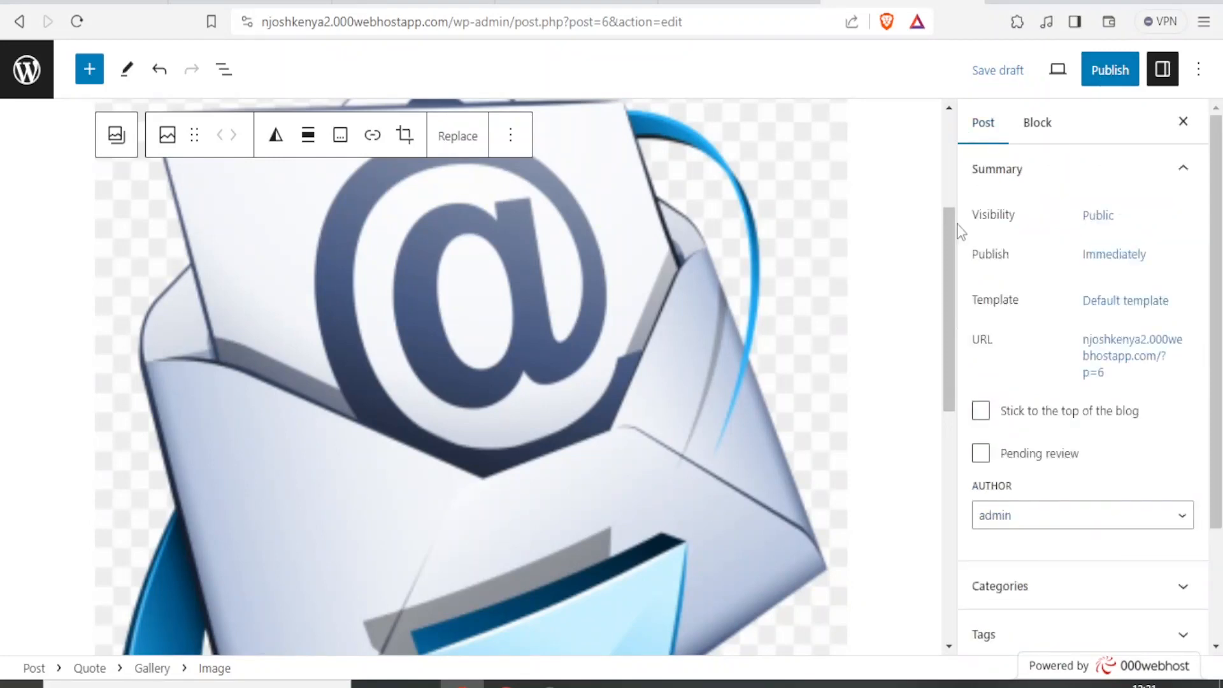
pyautogui.scroll(-1, 946, 242)
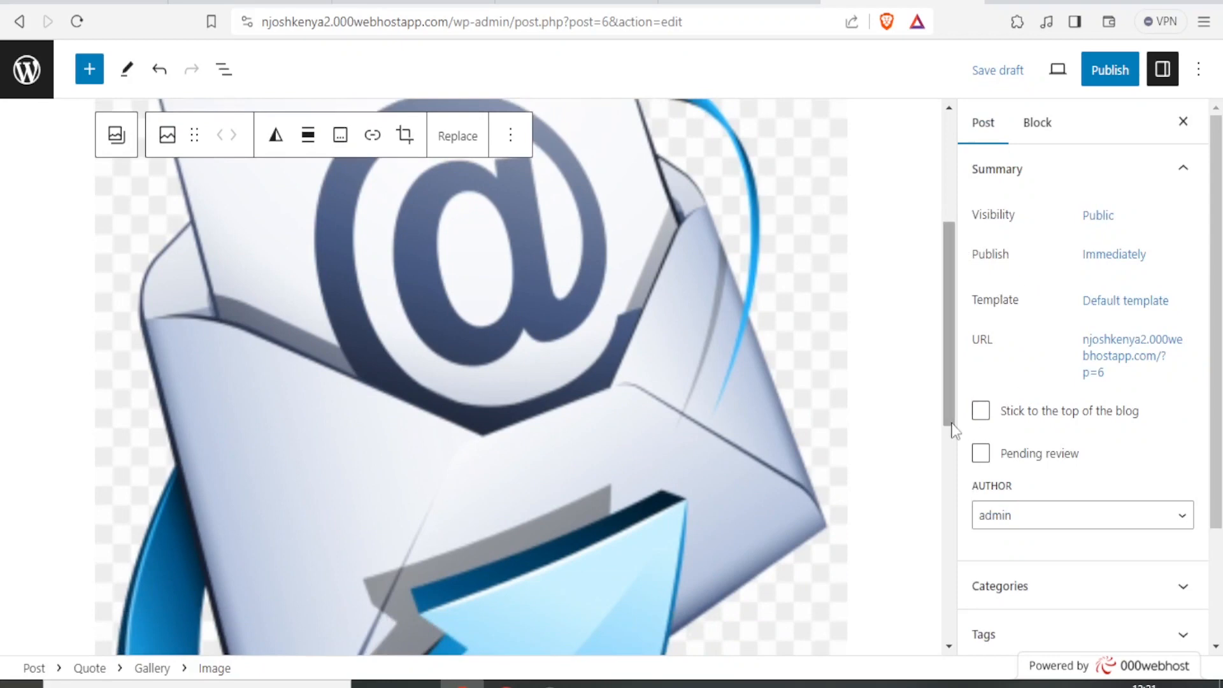
pyautogui.moveTo(1217, 392); pyautogui.dragTo(1217, 503)
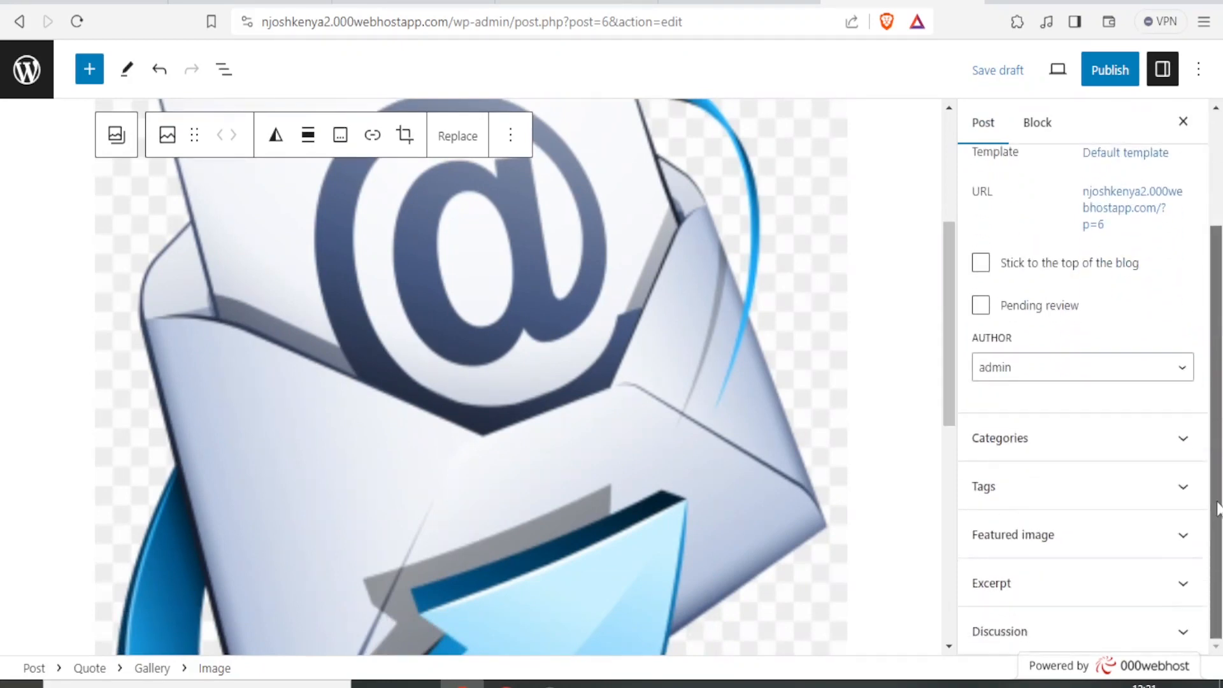
pyautogui.moveTo(948, 408); pyautogui.dragTo(945, 600)
pyautogui.click(342, 453)
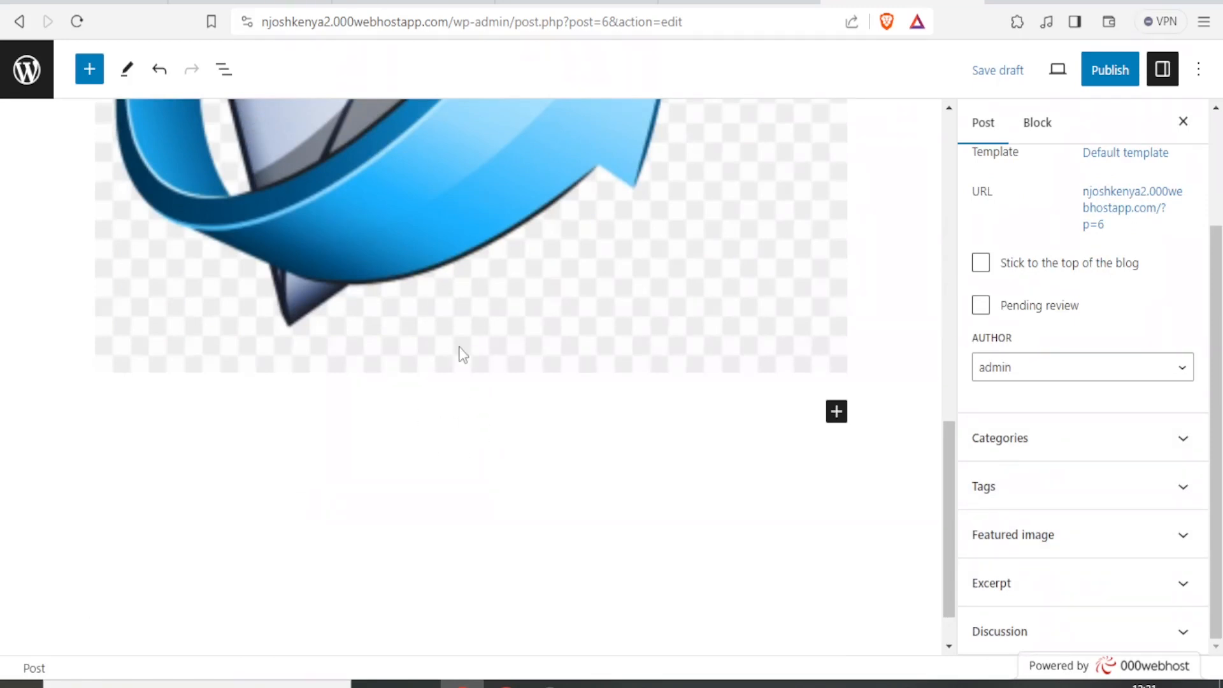
pyautogui.moveTo(341, 22); pyautogui.dragTo(419, 22)
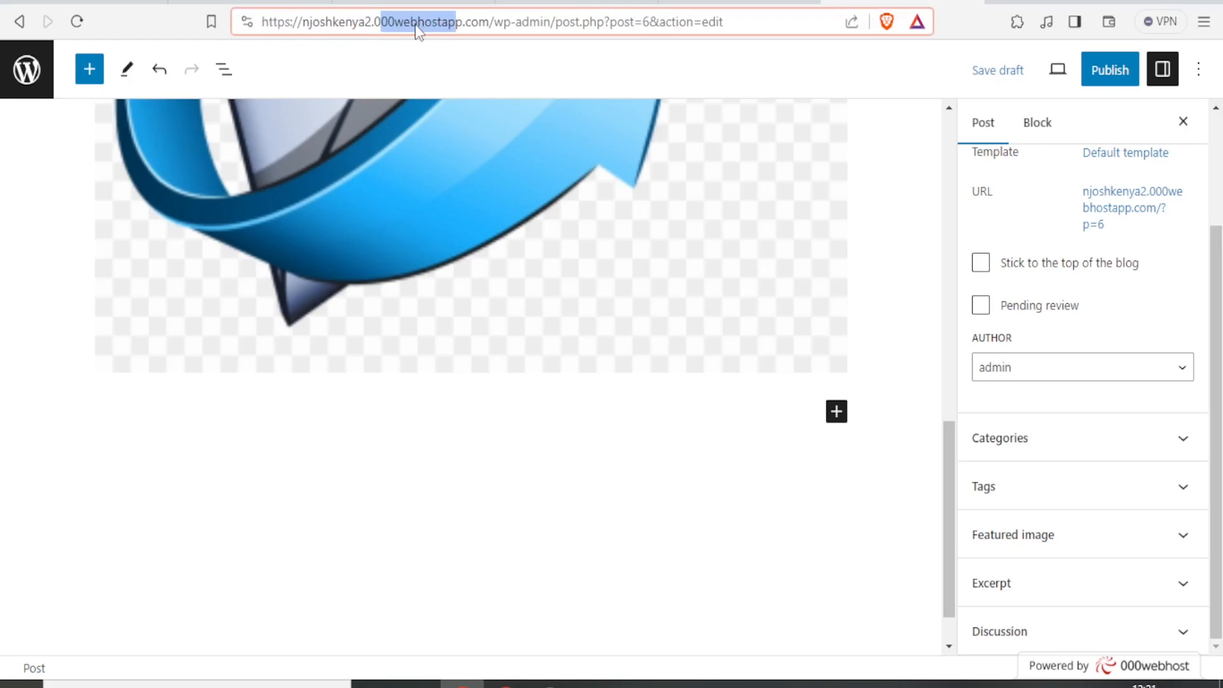
# - Back in 000webhost, view Set Web Address under Tools, then go to File Manager
pyautogui.click(402, 1)
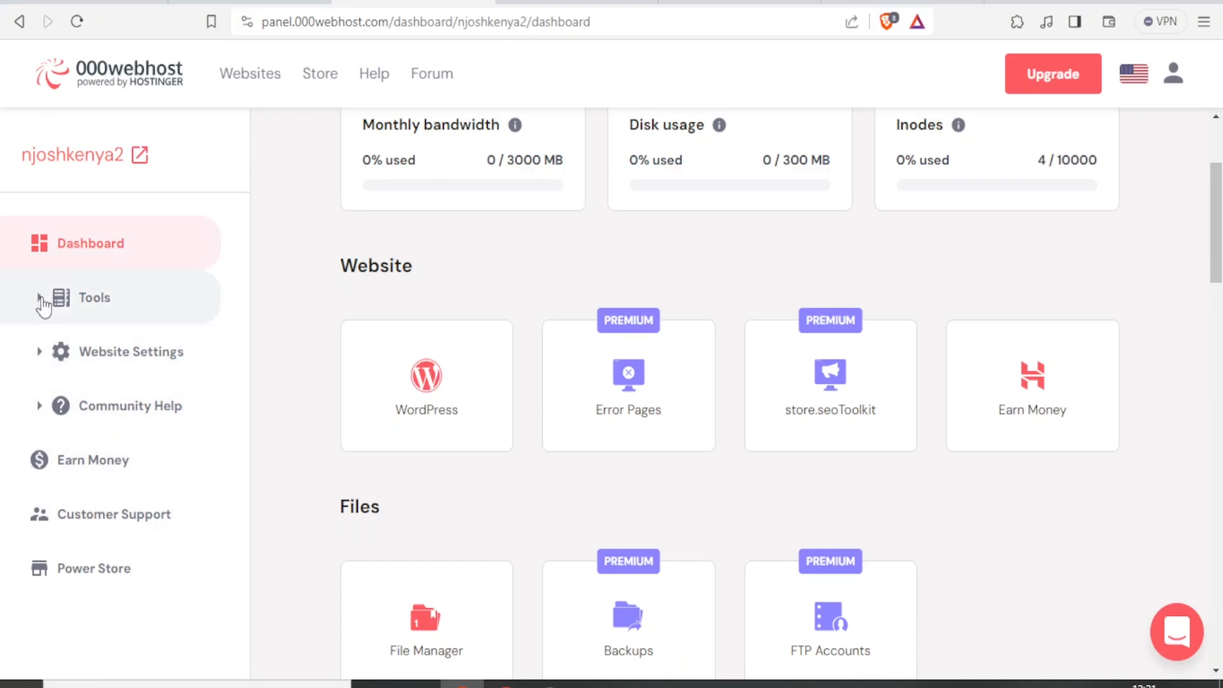
pyautogui.click(42, 303)
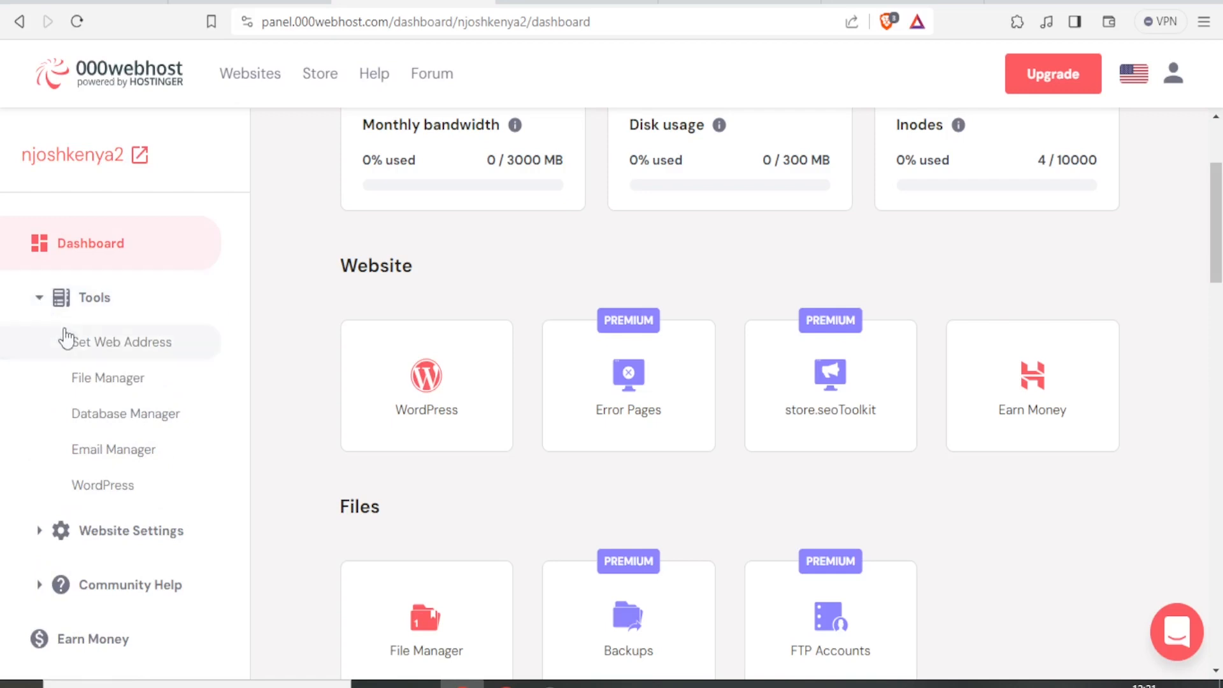
pyautogui.click(89, 344)
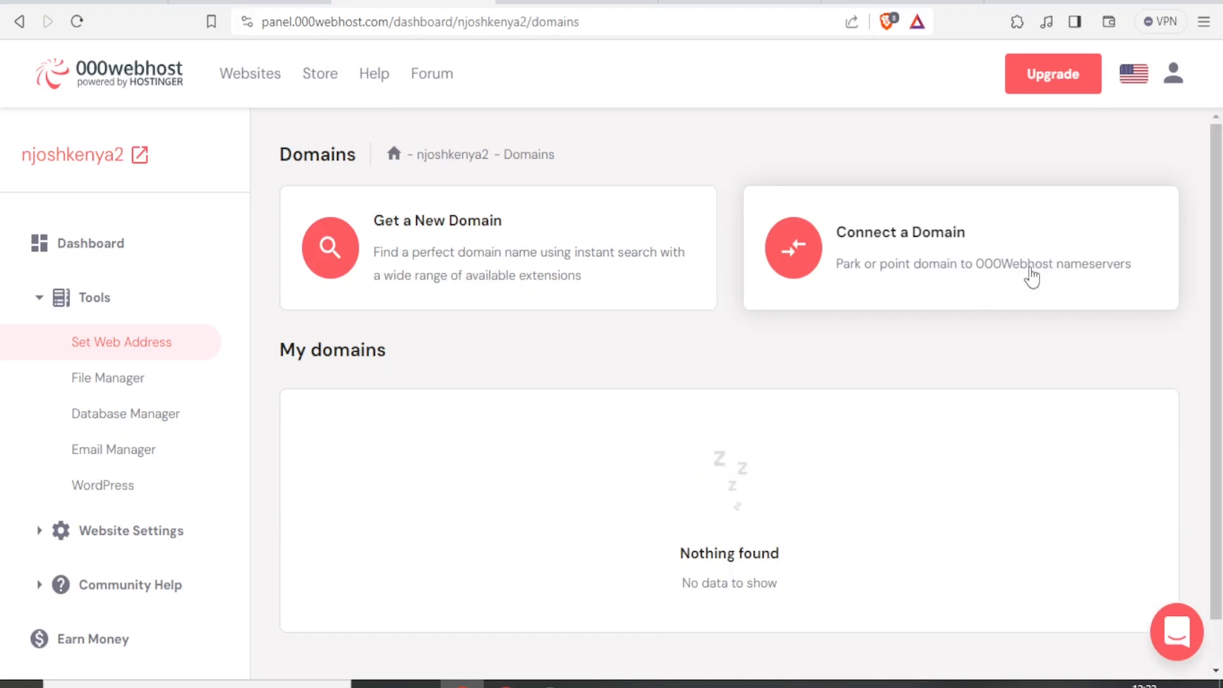
pyautogui.click(124, 379)
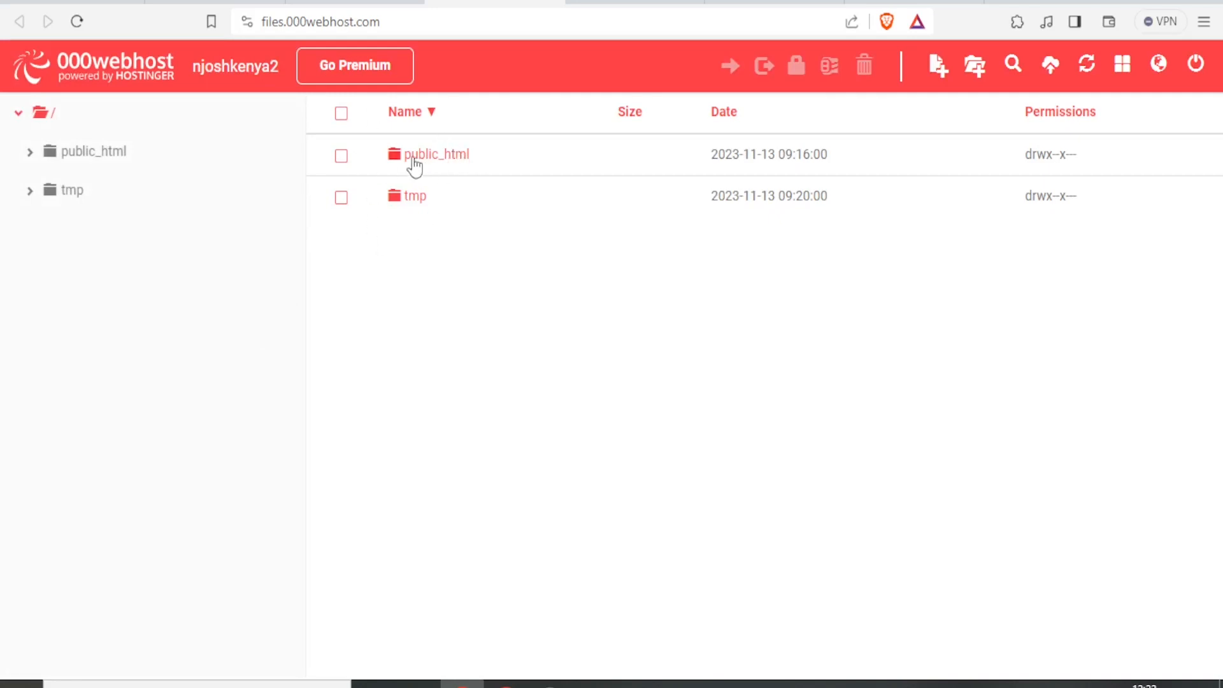
# - Check the Email Manager, then open General Settings to view FTP host files.000webhost.com, port 21
pyautogui.click(376, 5)
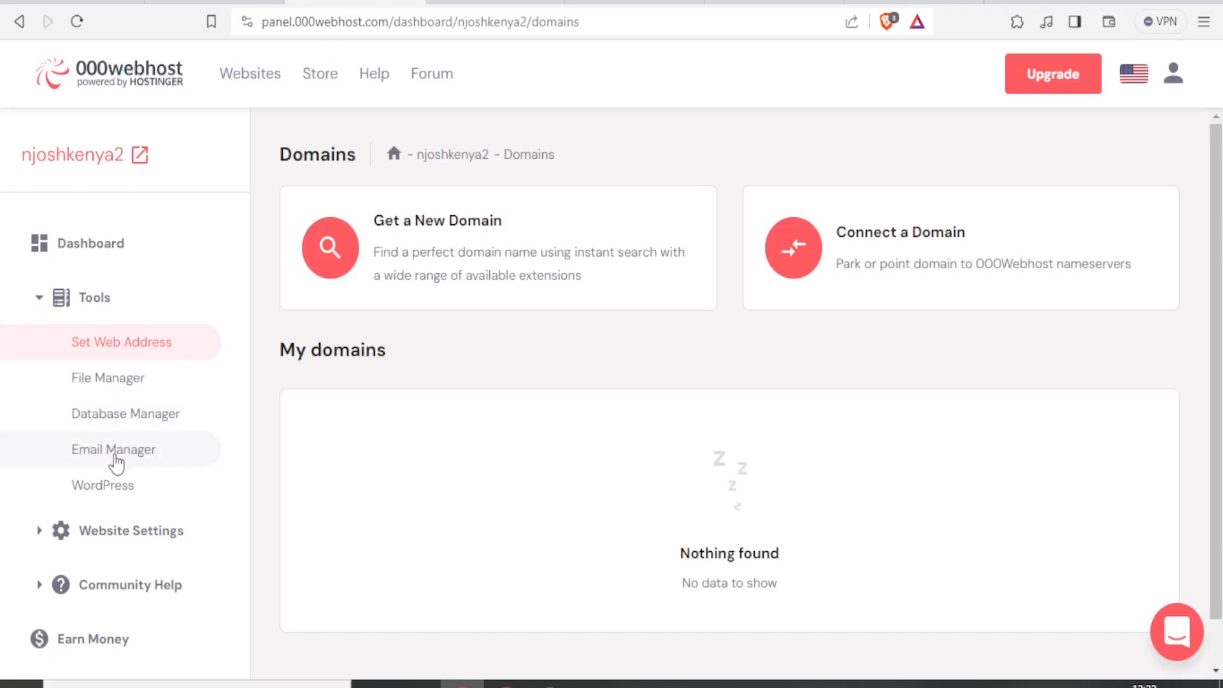
pyautogui.click(115, 462)
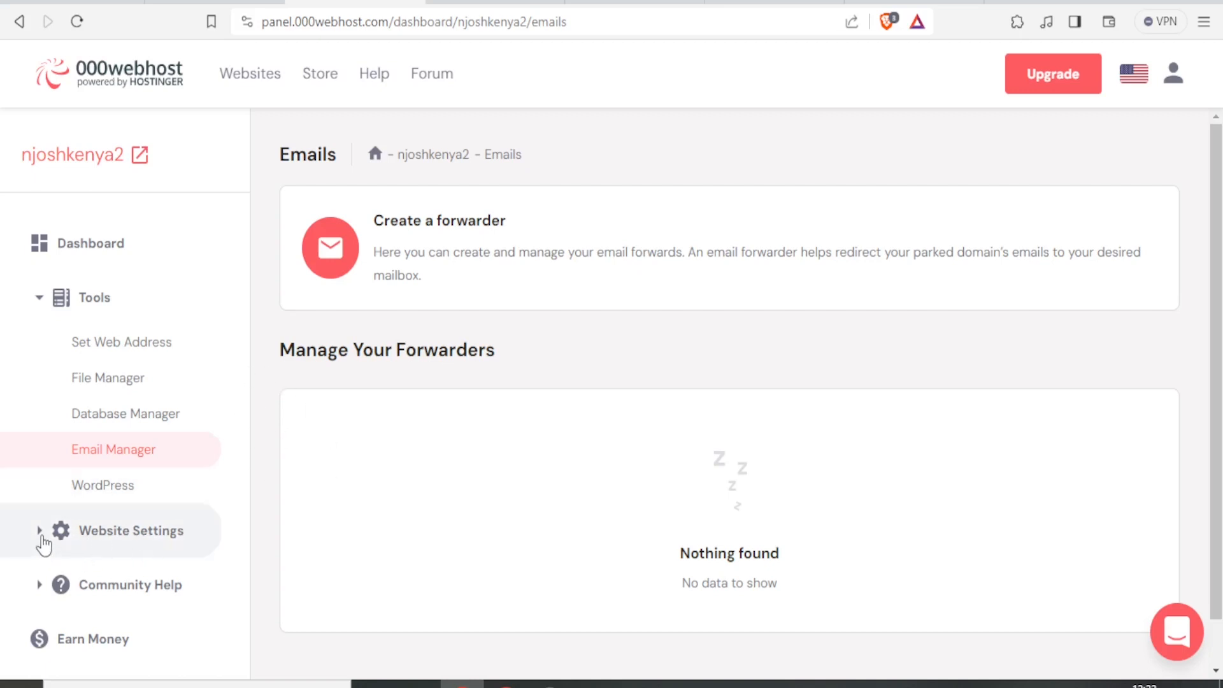
pyautogui.click(42, 538)
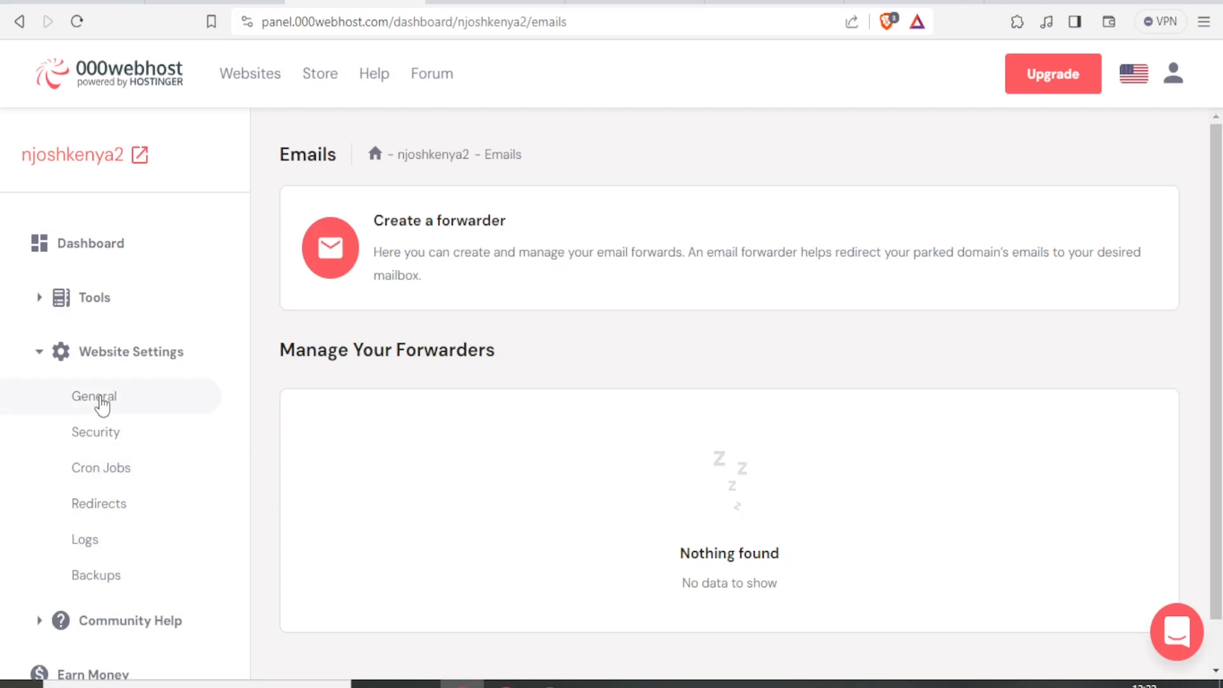
pyautogui.click(101, 398)
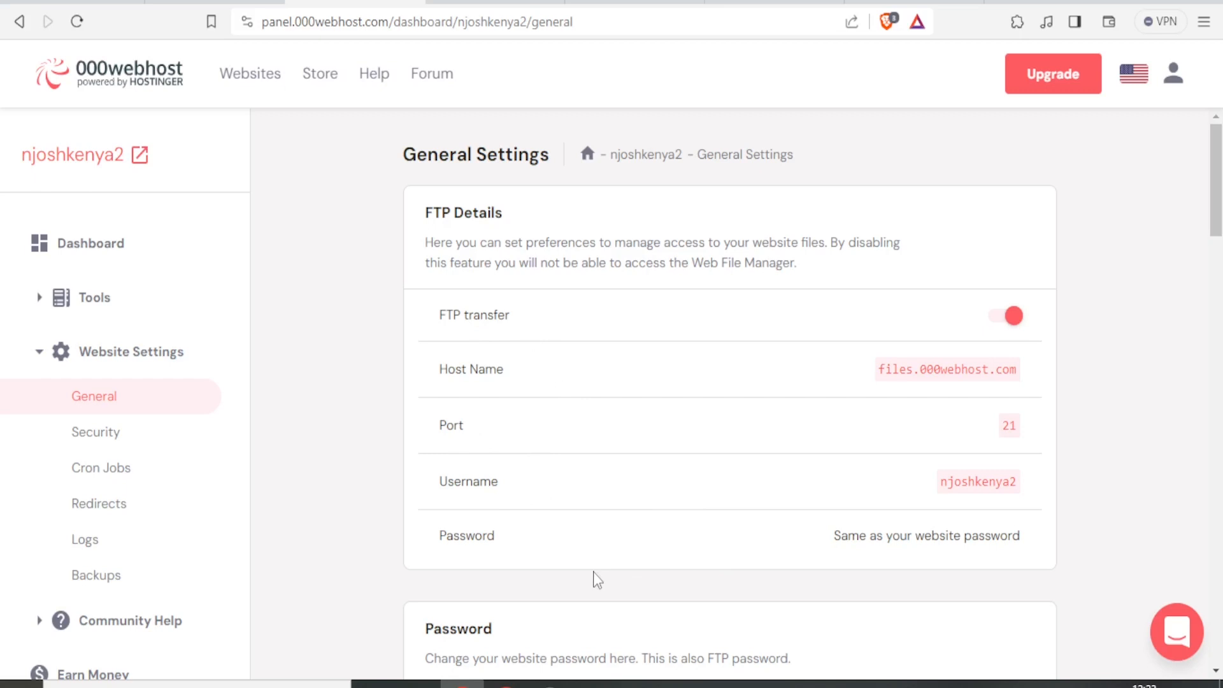
# - Review the Security and Logs pages, then open Backups to reach the limited-time upgrade offer
pyautogui.scroll(-3, 597, 579)
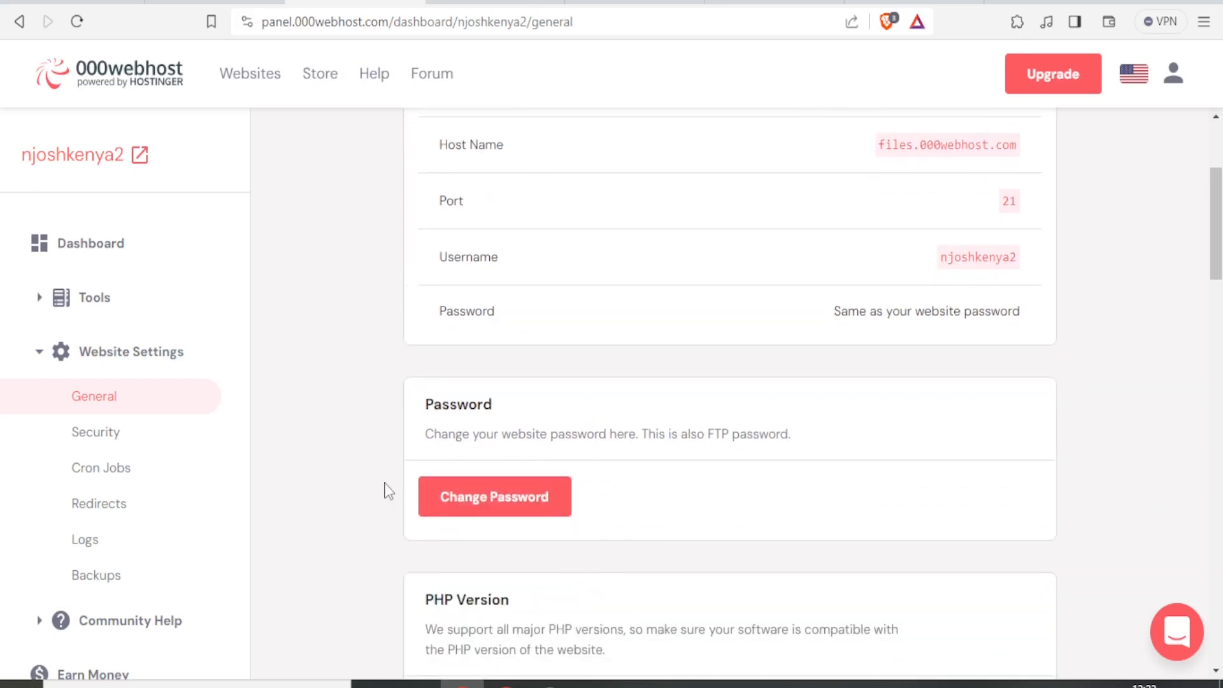
pyautogui.click(116, 443)
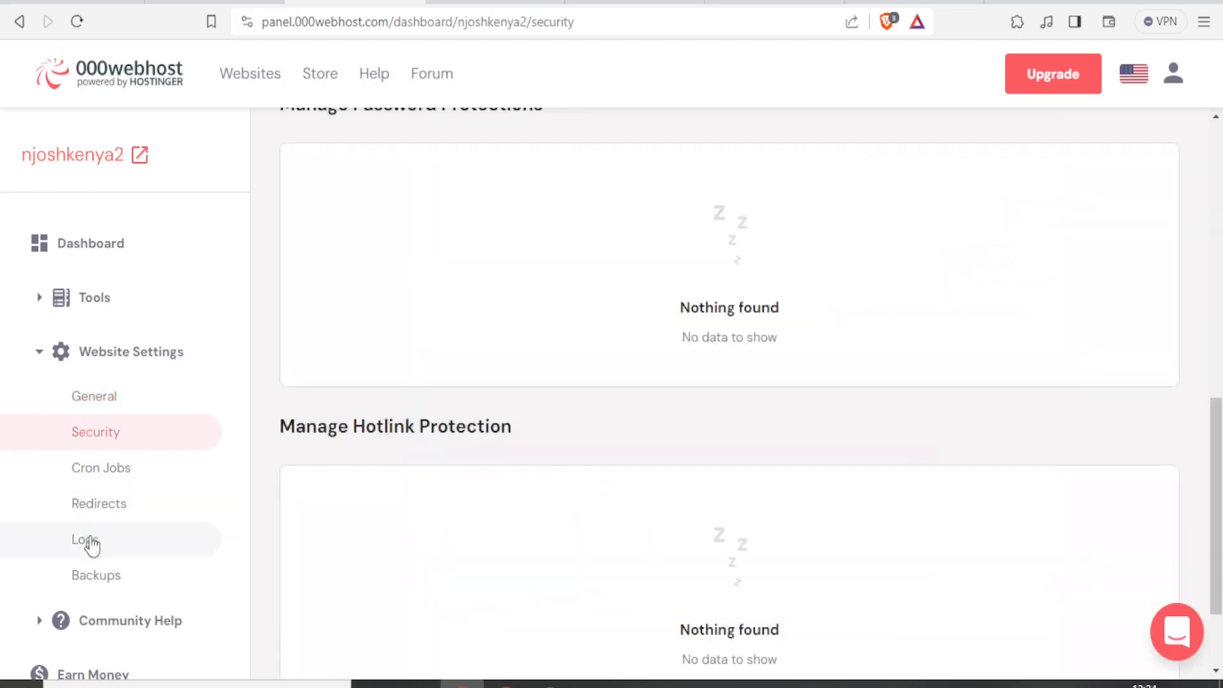
pyautogui.click(92, 545)
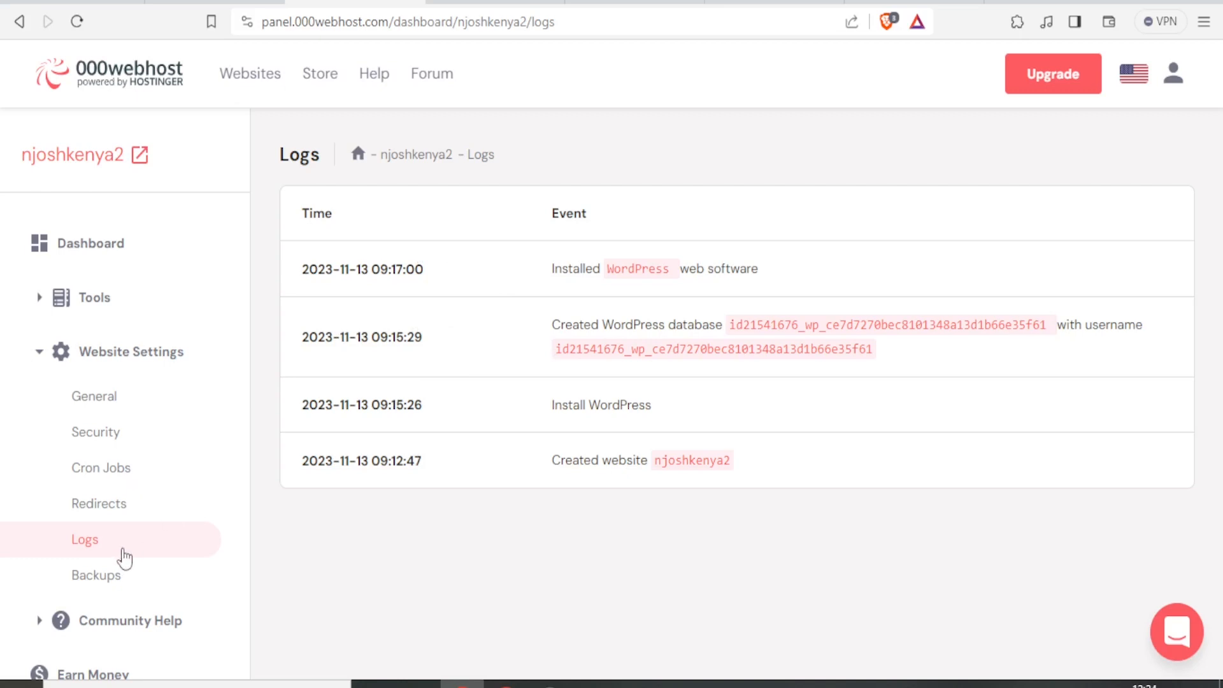
pyautogui.click(100, 577)
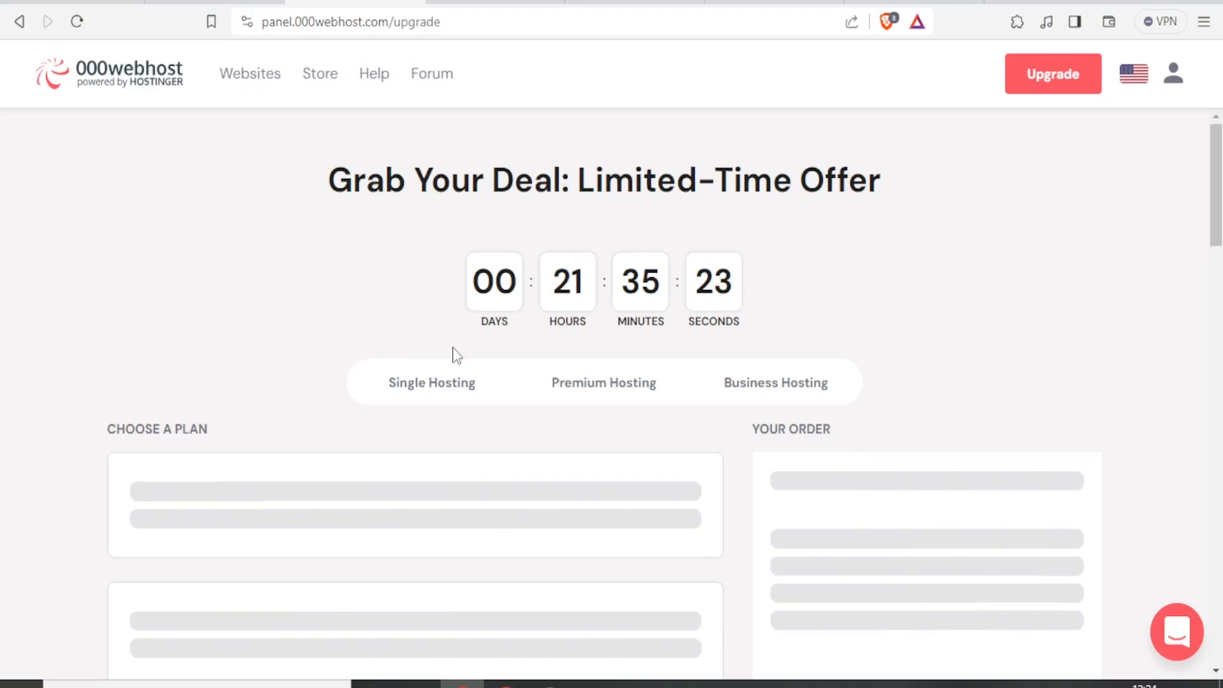
# - Display the Single Hosting prices and scroll down through the Plan Comparison cards
pyautogui.scroll(-2, 453, 357)
pyautogui.scroll(-2, 450, 286)
pyautogui.click(444, 194)
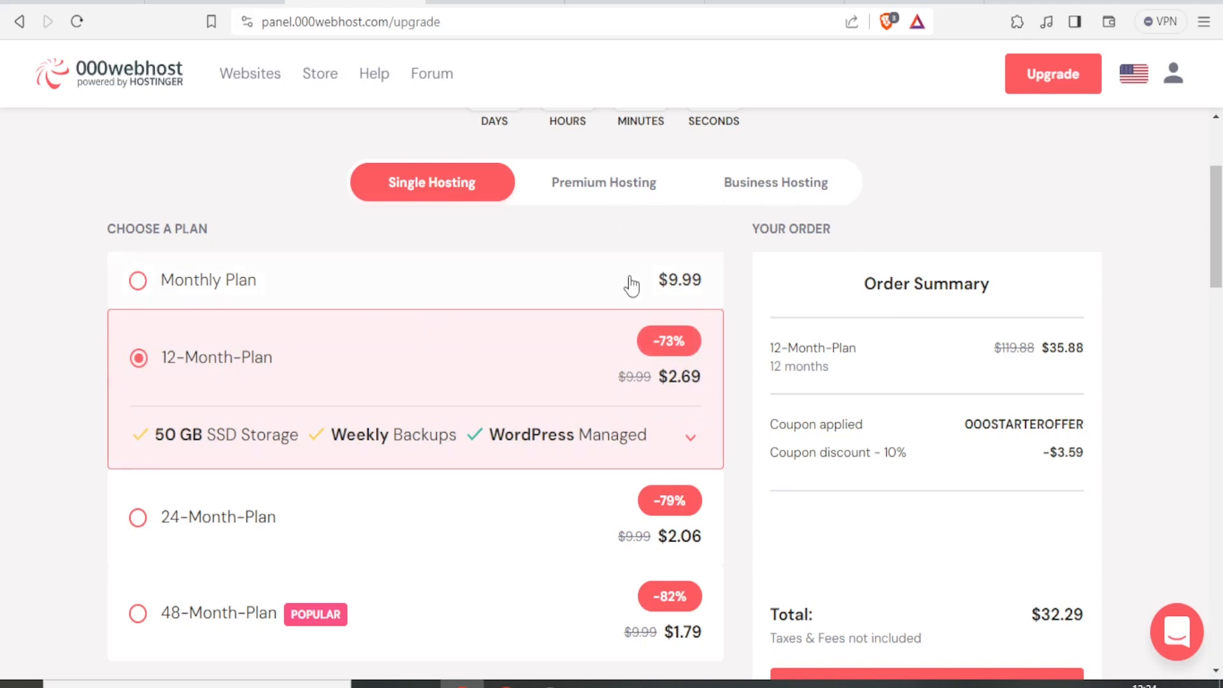
pyautogui.scroll(-5, 632, 287)
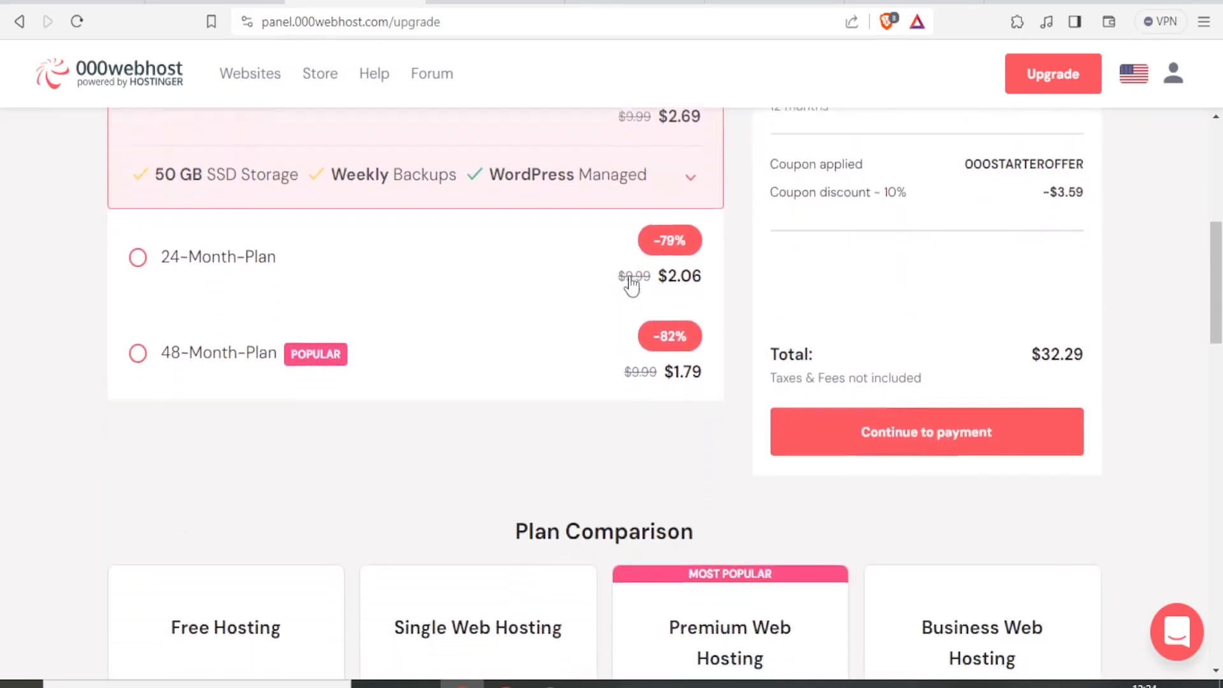
pyautogui.scroll(-8, 632, 286)
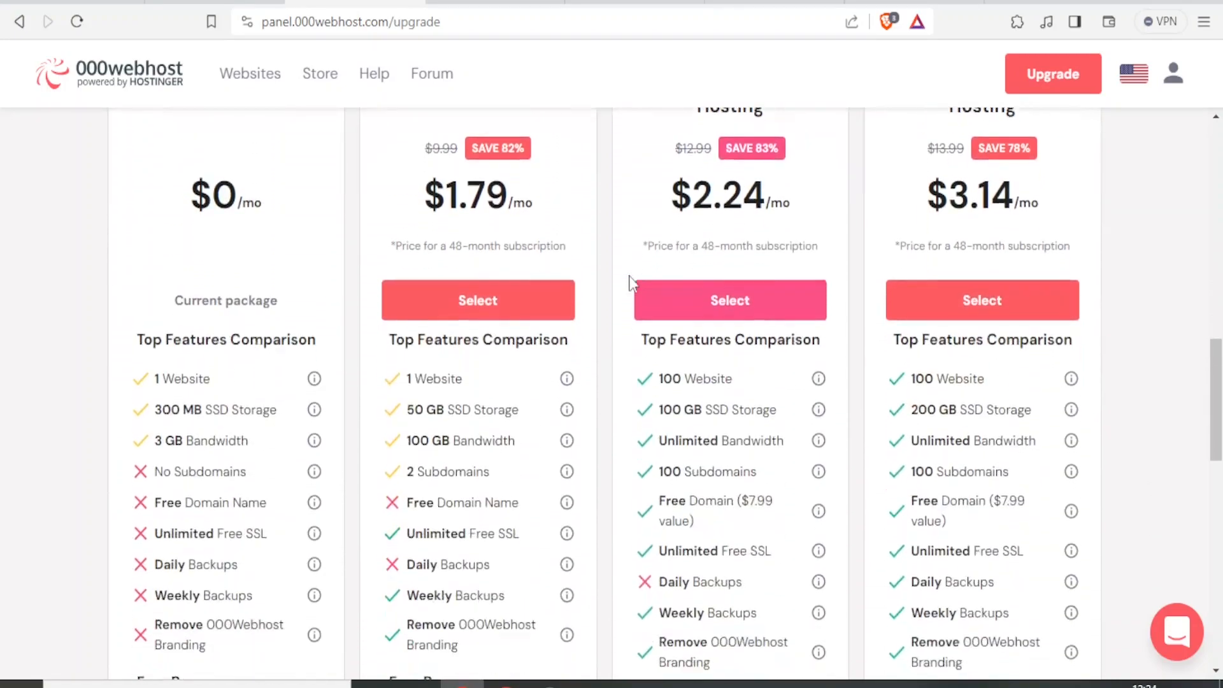
pyautogui.scroll(-3, 631, 287)
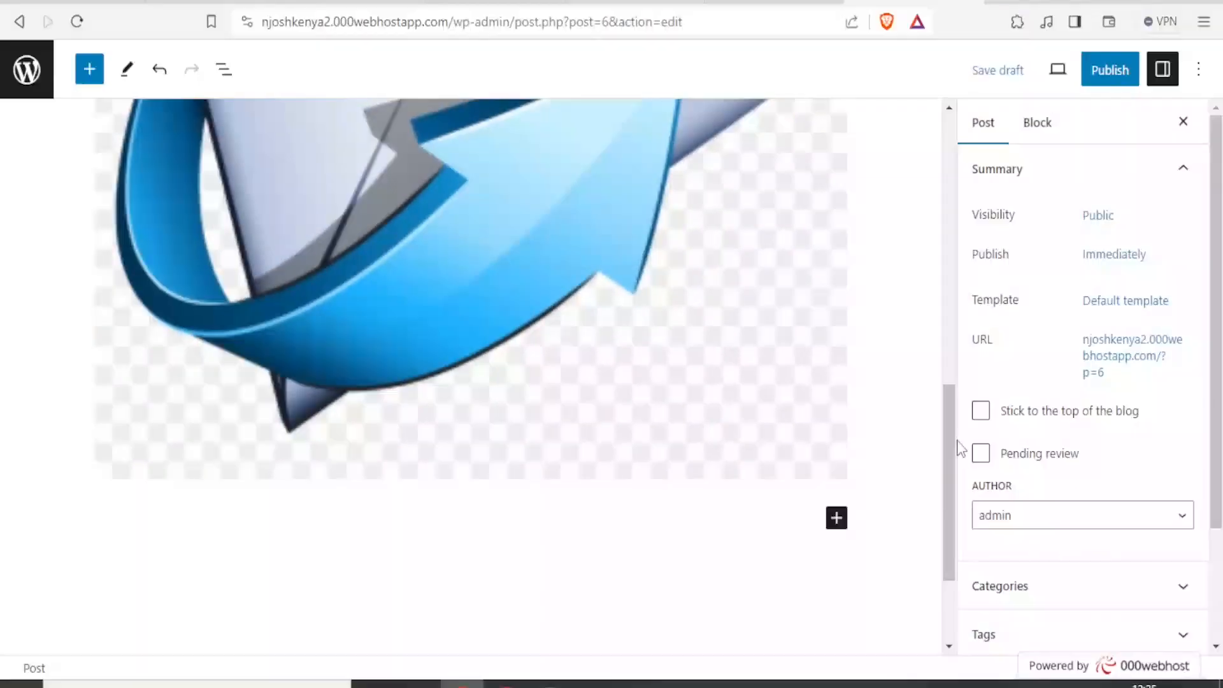
# - Scroll to the bottom of the post editor and show the Desktop, Tablet and Mobile preview options
pyautogui.moveTo(952, 450); pyautogui.dragTo(953, 538)
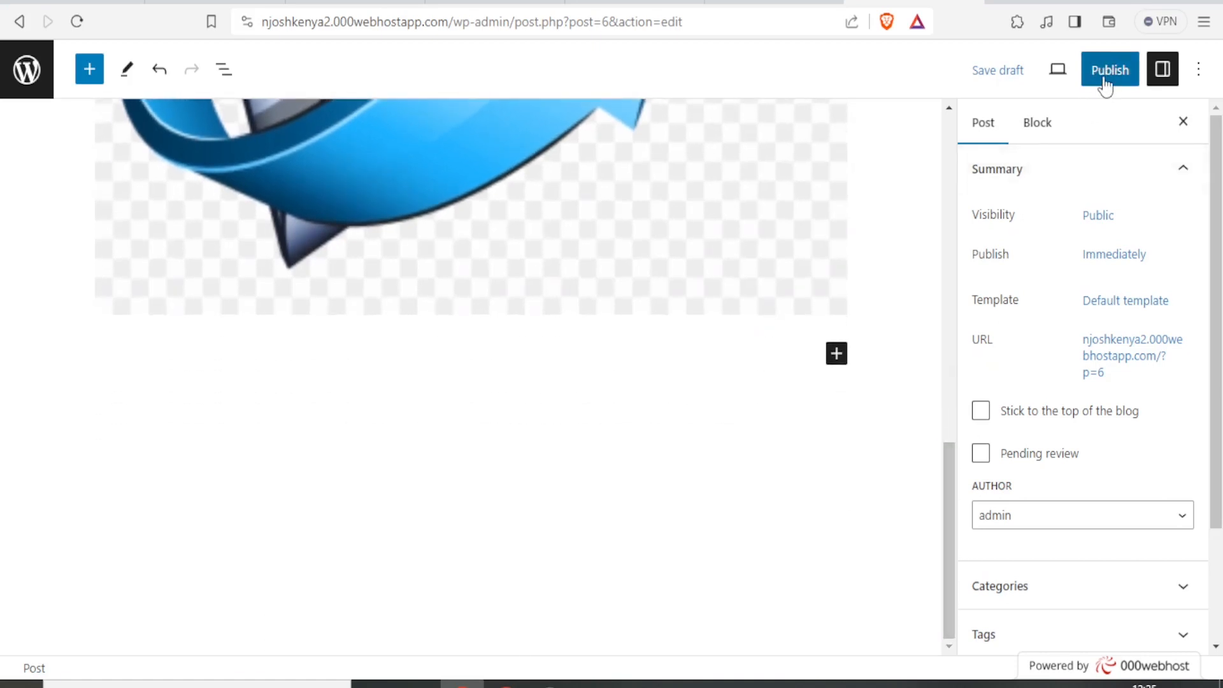
pyautogui.click(1059, 73)
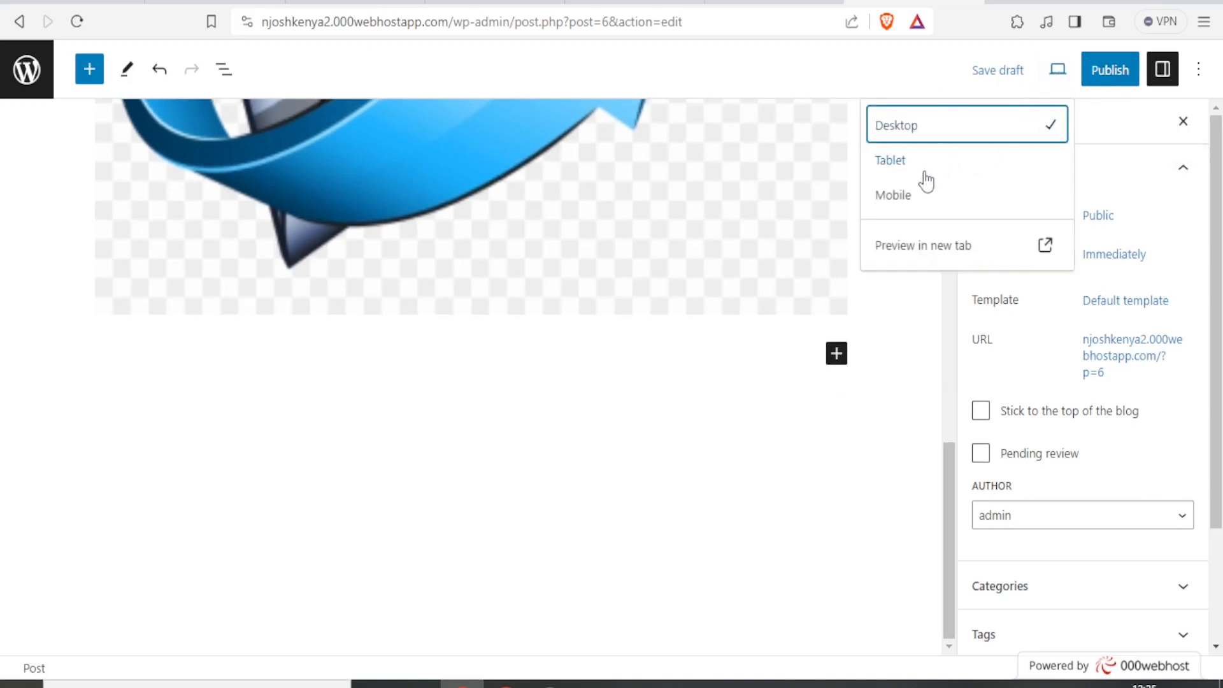